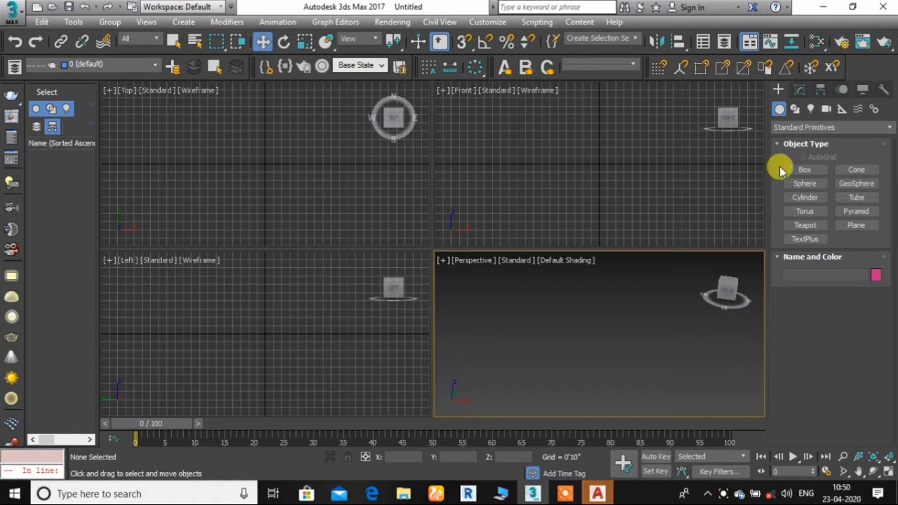
# Start an AEC Extended wall in the Top viewport and draw its outer segments around the lower, right and upper sides.
pyautogui.click(804, 128)
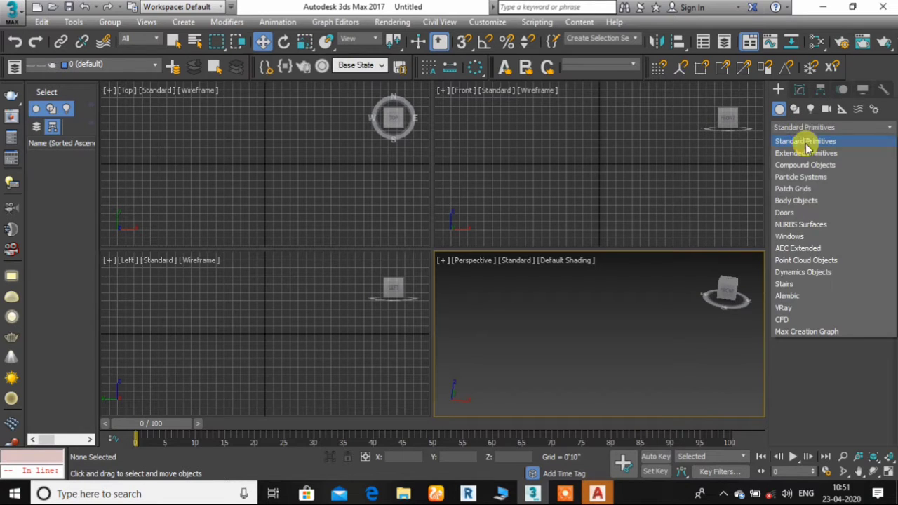
pyautogui.click(814, 249)
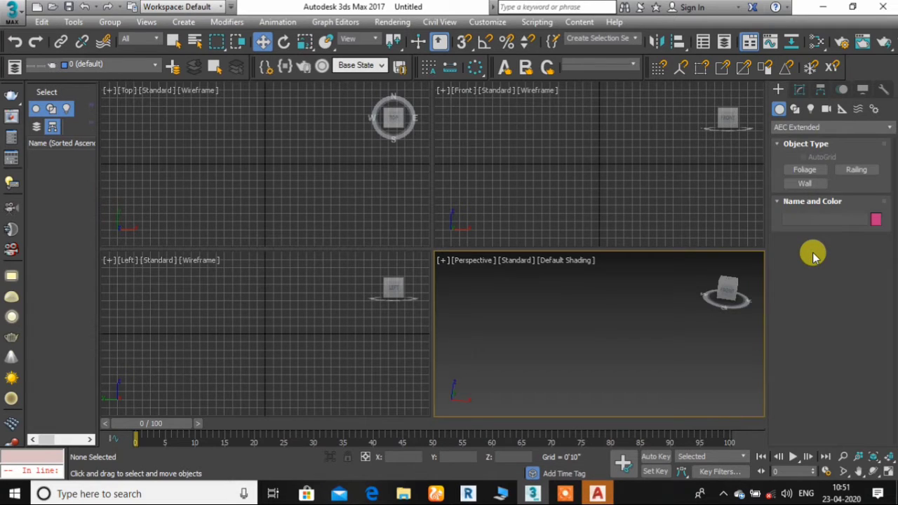
pyautogui.click(805, 184)
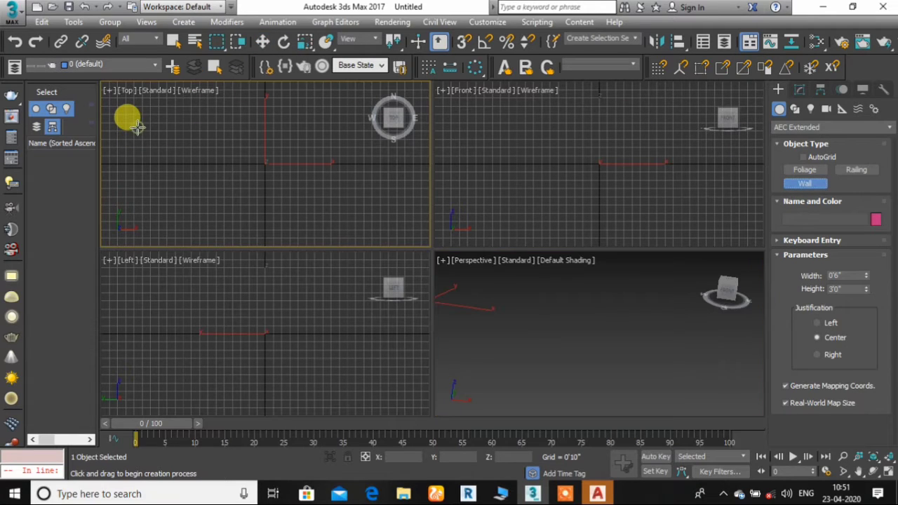
pyautogui.moveTo(138, 127); pyautogui.dragTo(129, 212)
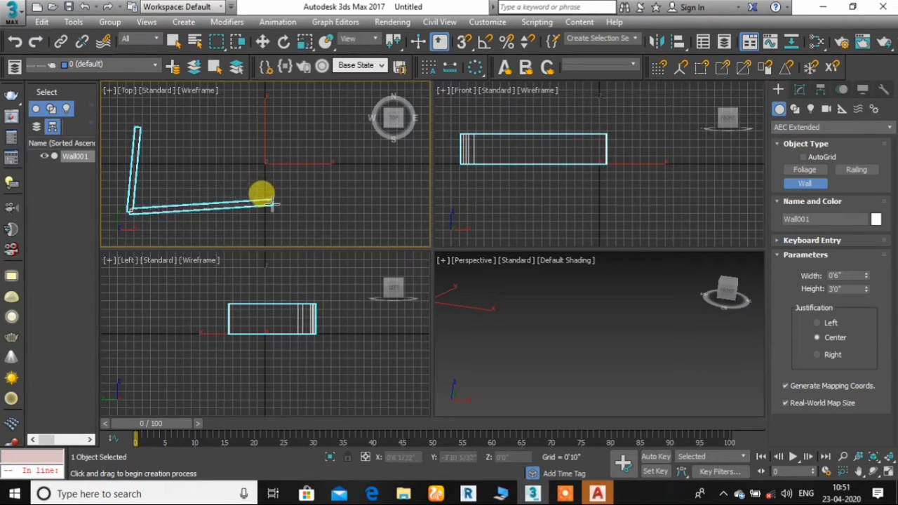
pyautogui.click(273, 206)
pyautogui.click(322, 168)
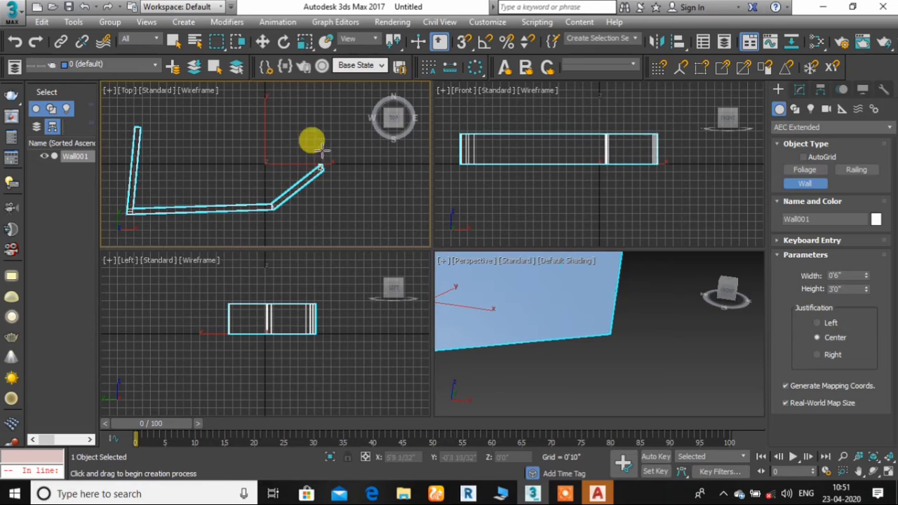
pyautogui.click(333, 111)
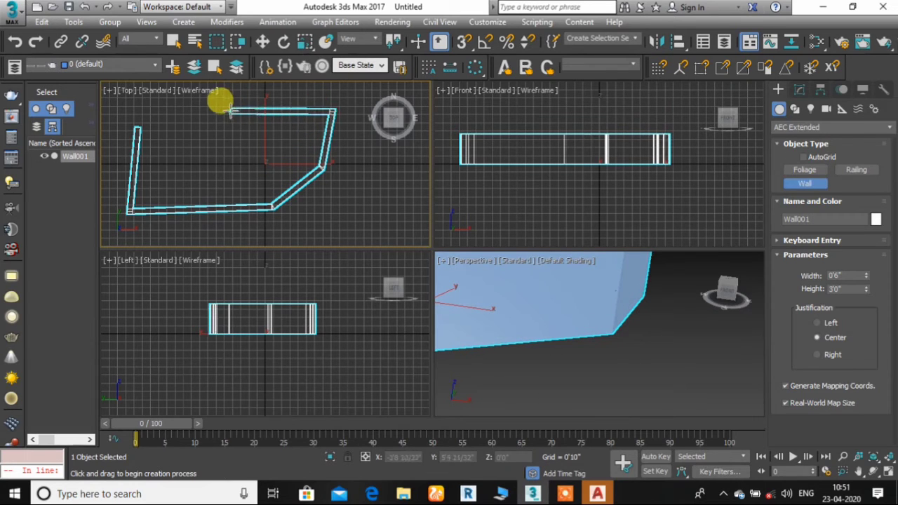
pyautogui.click(230, 111)
# Continue the wall inward with stepped and zigzag segments back toward its starting side.
pyautogui.click(223, 156)
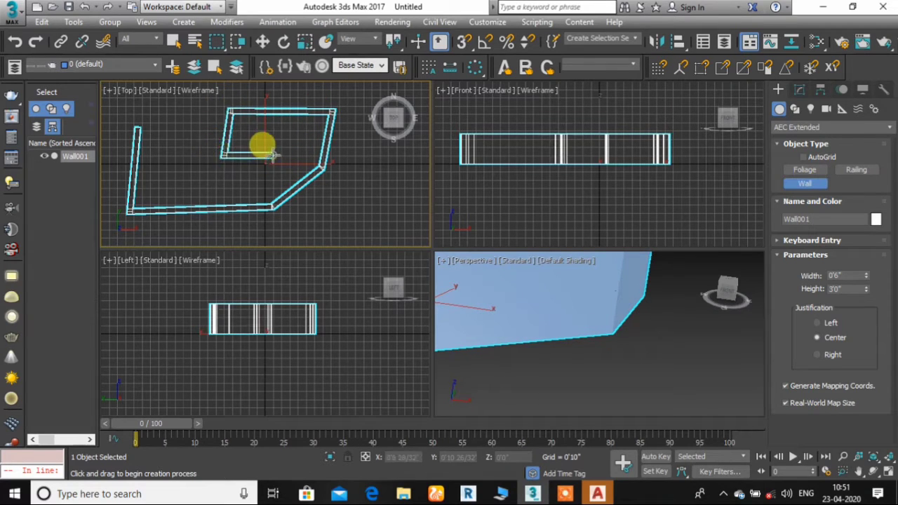
pyautogui.click(274, 156)
pyautogui.click(273, 182)
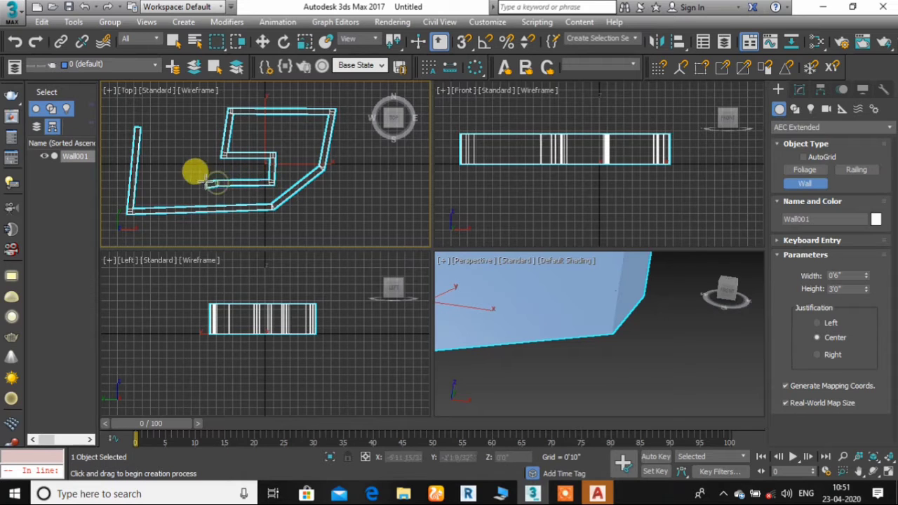
pyautogui.click(216, 184)
pyautogui.click(205, 131)
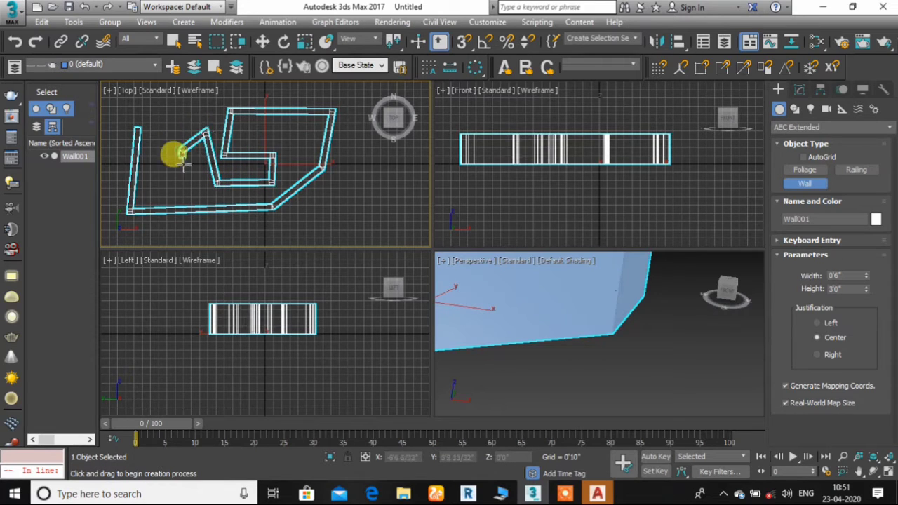
pyautogui.click(181, 150)
pyautogui.click(184, 181)
pyautogui.click(161, 181)
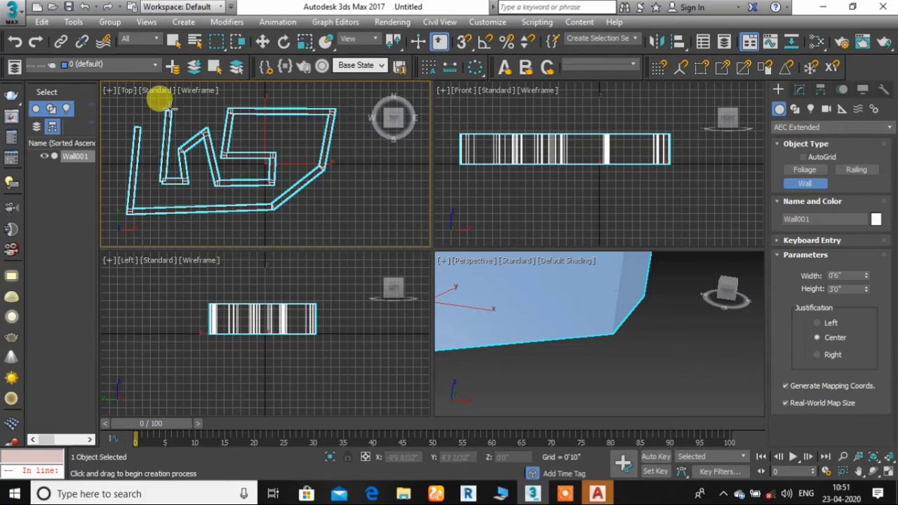
# Close the wall outline at its starting point, weld the end points and finish the wall.
pyautogui.click(170, 107)
pyautogui.click(136, 122)
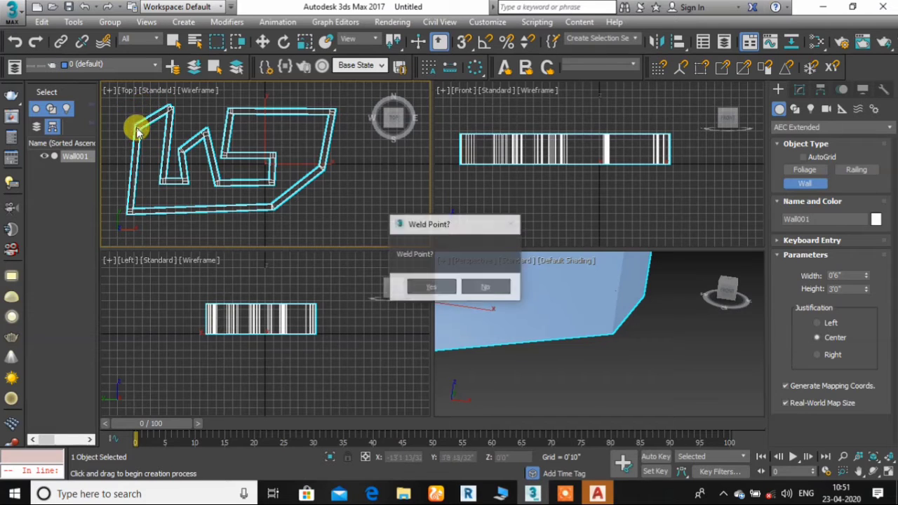
pyautogui.click(431, 286)
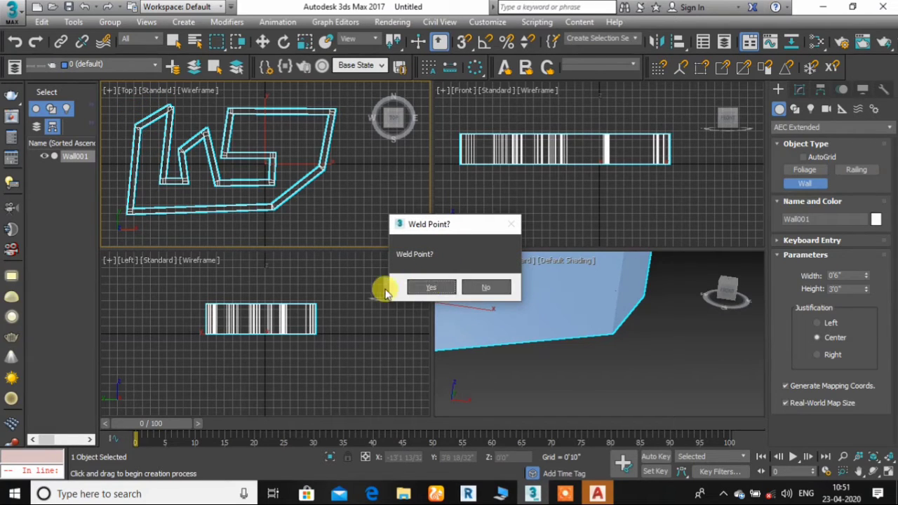
pyautogui.click(414, 284)
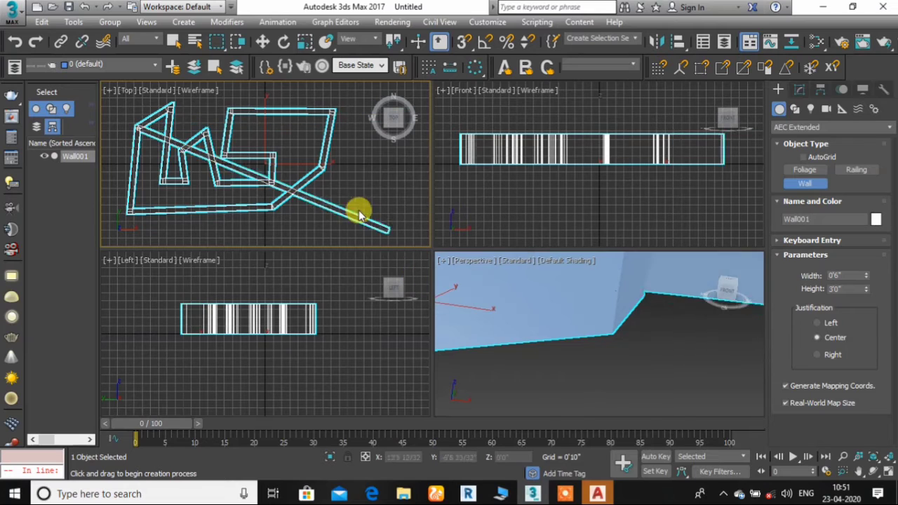
pyautogui.rightClick(310, 218)
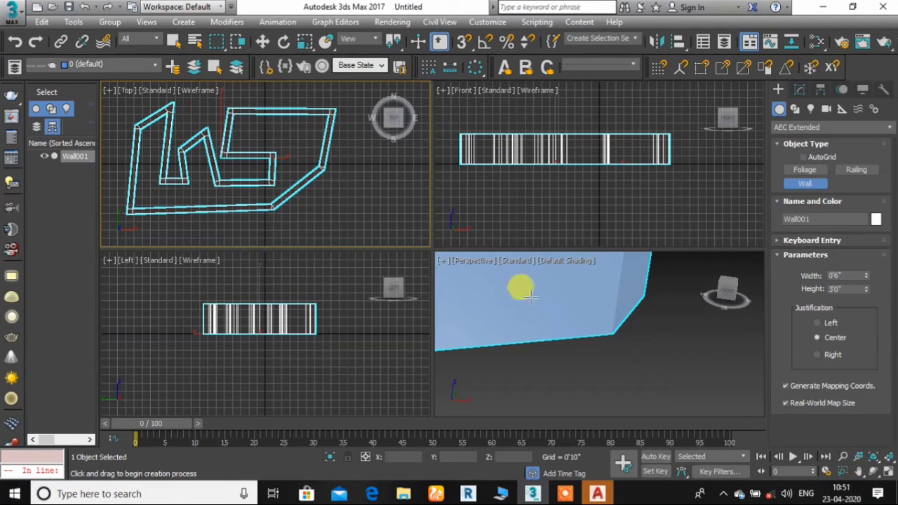
# Examine the finished irregular wall in the Perspective viewport from several angles.
pyautogui.click(858, 471)
pyautogui.moveTo(621, 316); pyautogui.dragTo(688, 407)
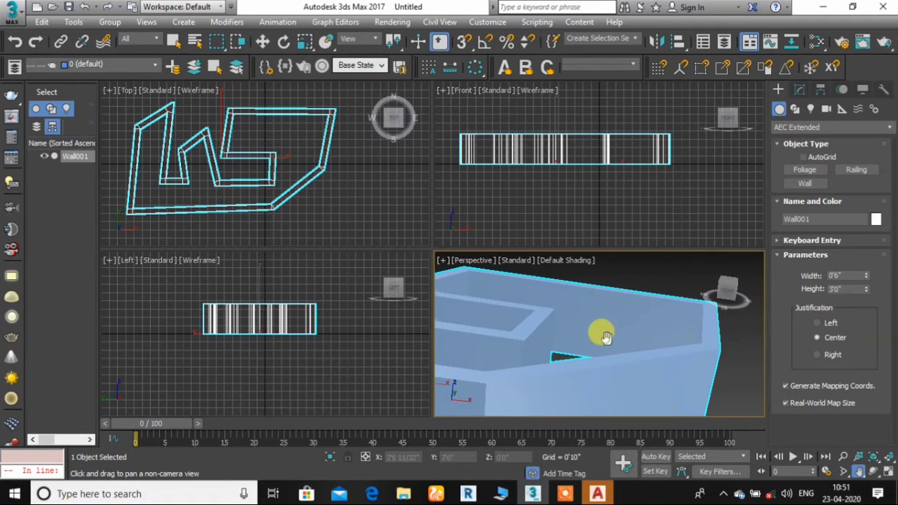
pyautogui.moveTo(601, 337); pyautogui.dragTo(666, 298)
pyautogui.click(842, 456)
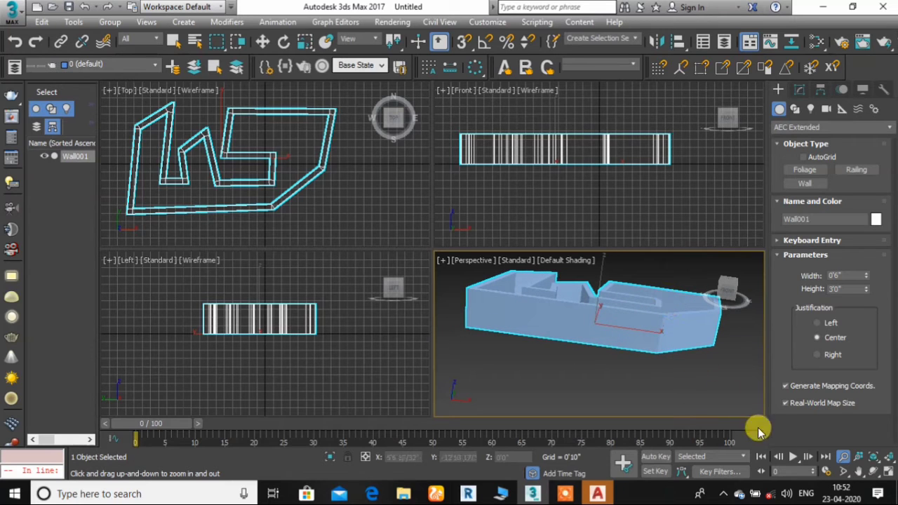
pyautogui.click(872, 471)
pyautogui.moveTo(607, 296); pyautogui.dragTo(717, 327)
pyautogui.moveTo(571, 326); pyautogui.dragTo(698, 344)
pyautogui.rightClick(696, 343)
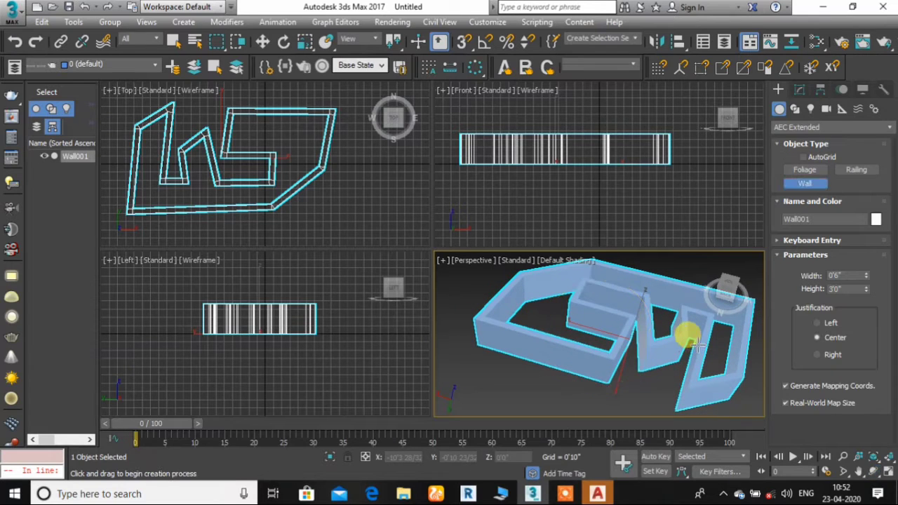
# Draw a rectangle spline about 9'1" long and 14'9.5" wide in an empty area beside the wall in the Top viewport.
pyautogui.click(858, 472)
pyautogui.moveTo(319, 198); pyautogui.dragTo(146, 182)
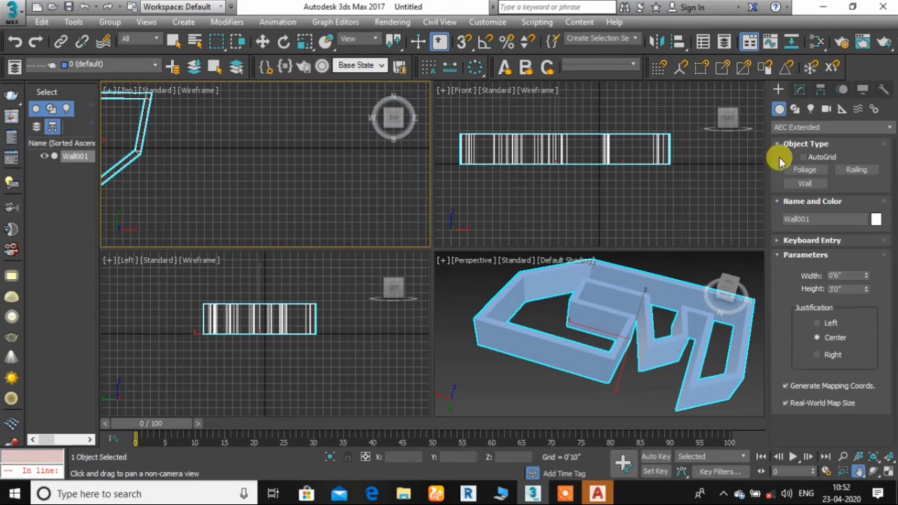
pyautogui.click(794, 109)
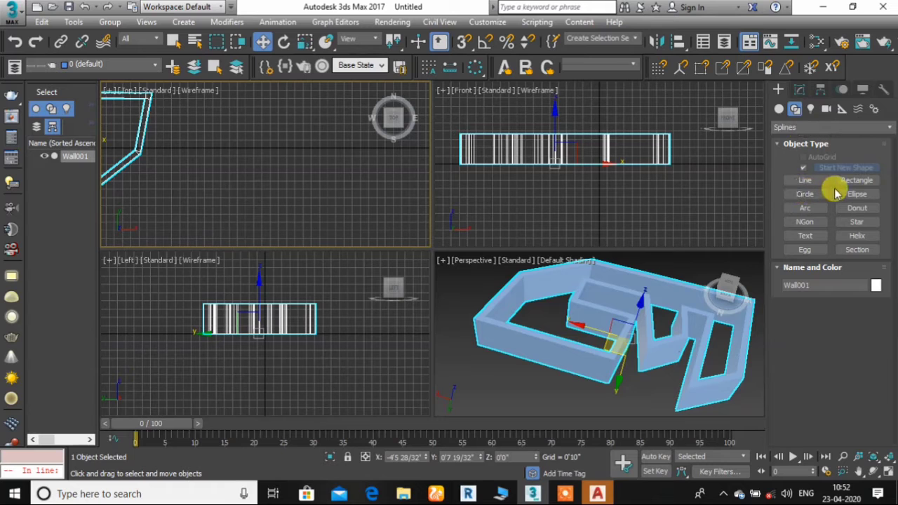
pyautogui.click(854, 180)
pyautogui.moveTo(212, 131); pyautogui.dragTo(357, 219)
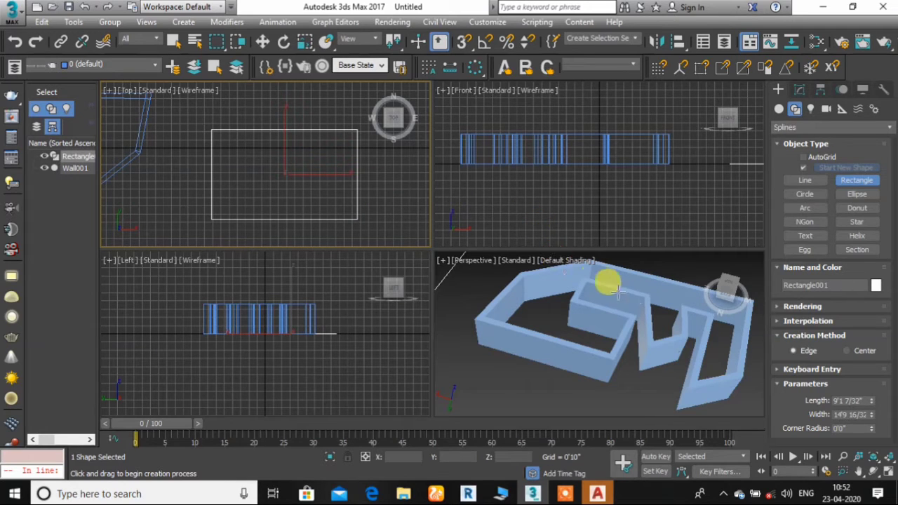
# Generate a wall along the rectangle by picking it as the spline for the AEC Extended Wall tool.
pyautogui.click(857, 471)
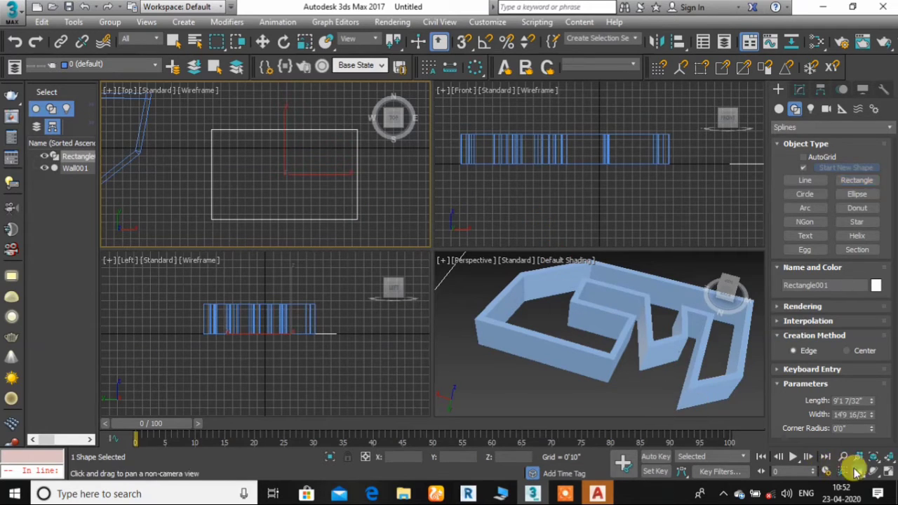
pyautogui.moveTo(587, 305); pyautogui.dragTo(700, 354)
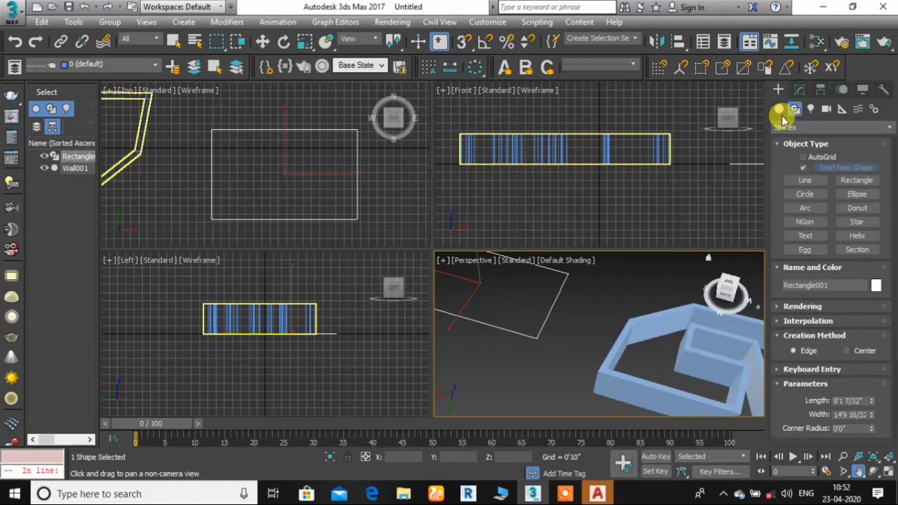
pyautogui.click(261, 42)
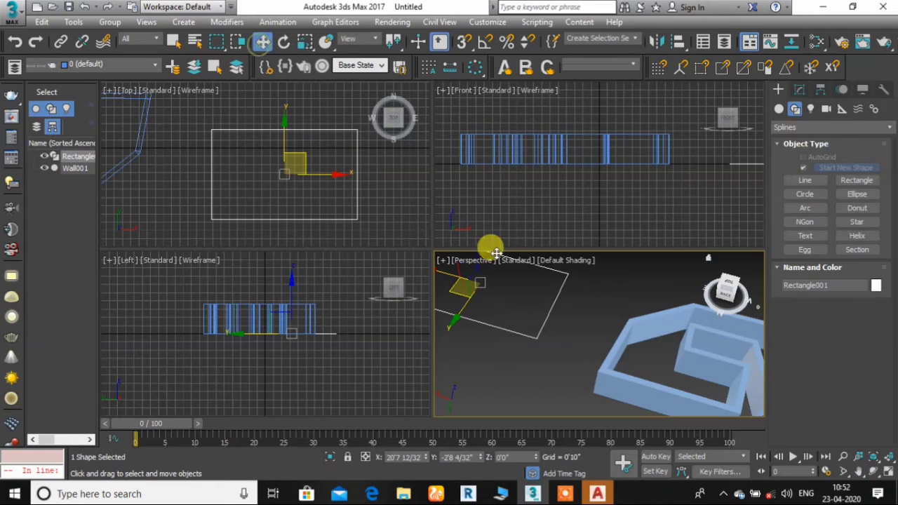
pyautogui.click(687, 324)
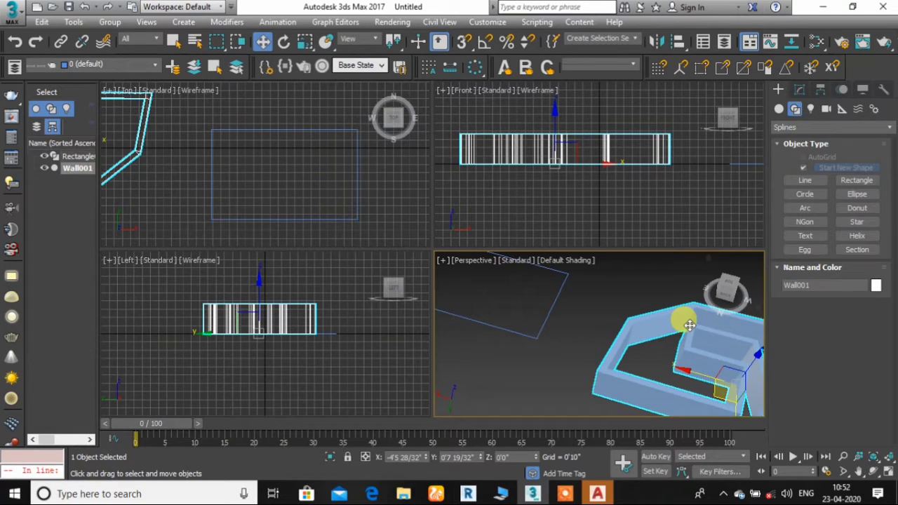
pyautogui.click(779, 109)
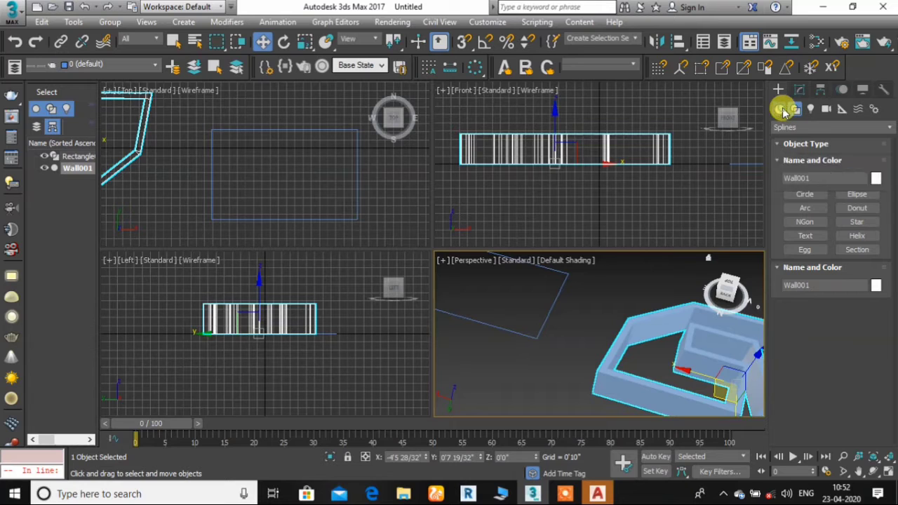
pyautogui.click(799, 184)
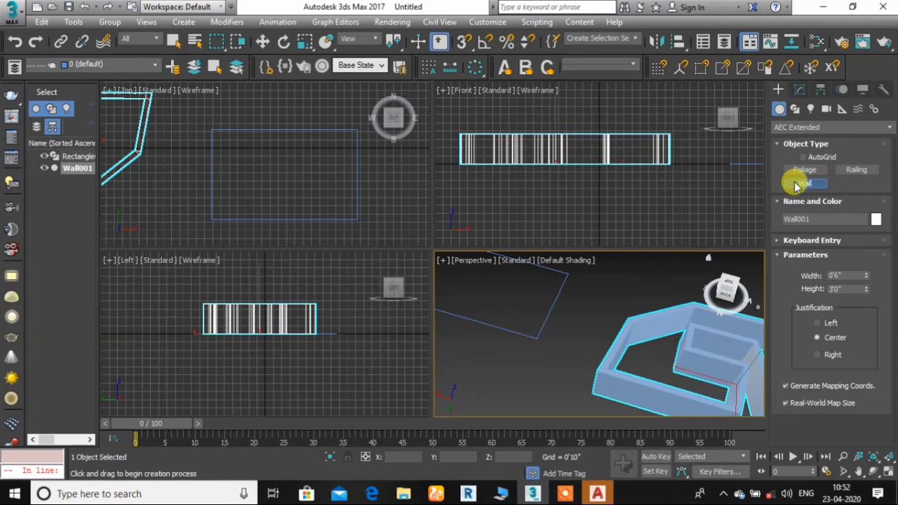
pyautogui.click(812, 241)
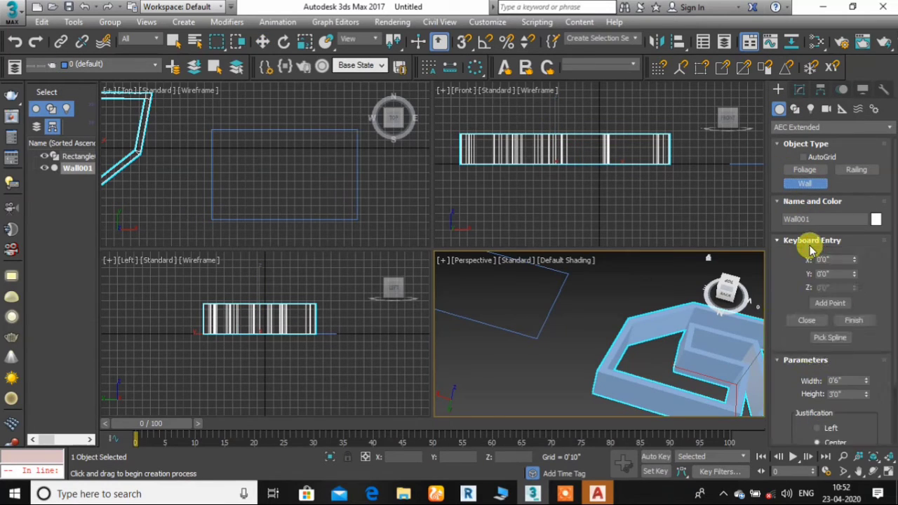
pyautogui.click(828, 337)
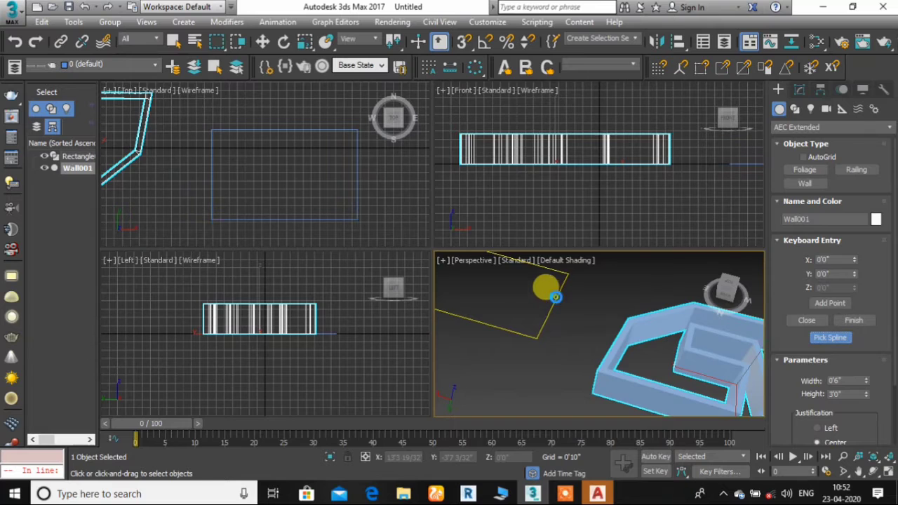
pyautogui.click(555, 296)
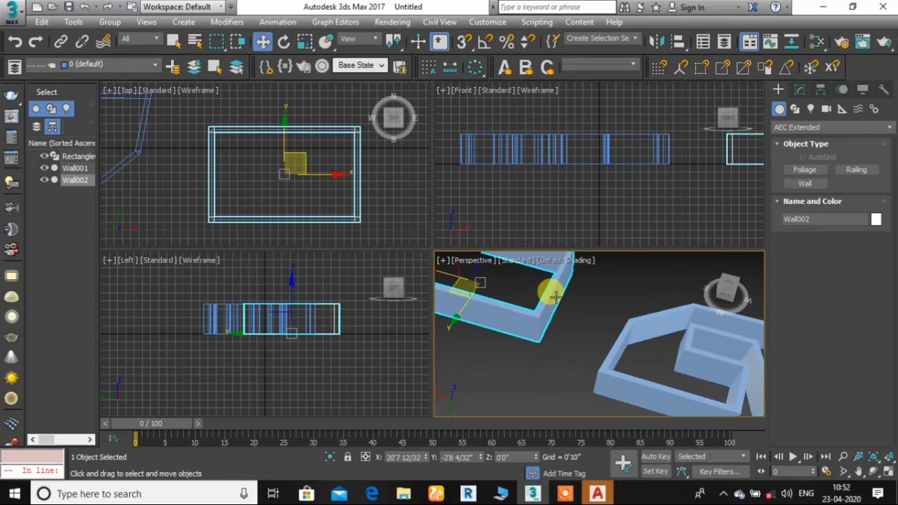
# Examine the rectangular wall in the Perspective viewport and review the modify parameters of both walls.
pyautogui.click(859, 471)
pyautogui.moveTo(577, 297); pyautogui.dragTo(729, 367)
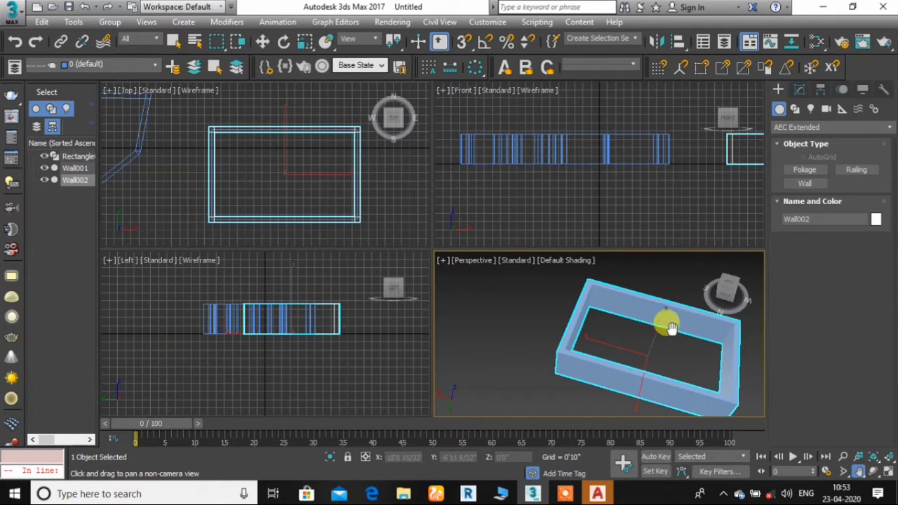
pyautogui.moveTo(671, 328); pyautogui.dragTo(625, 322)
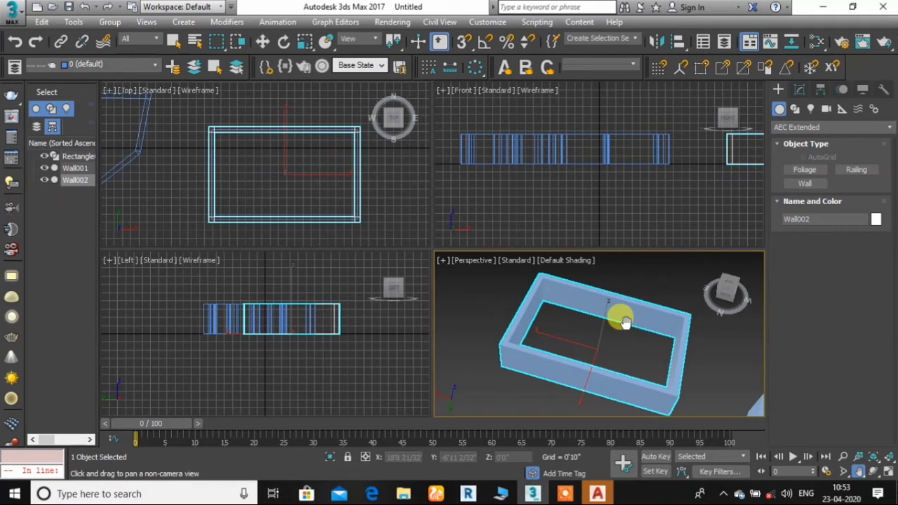
pyautogui.click(263, 42)
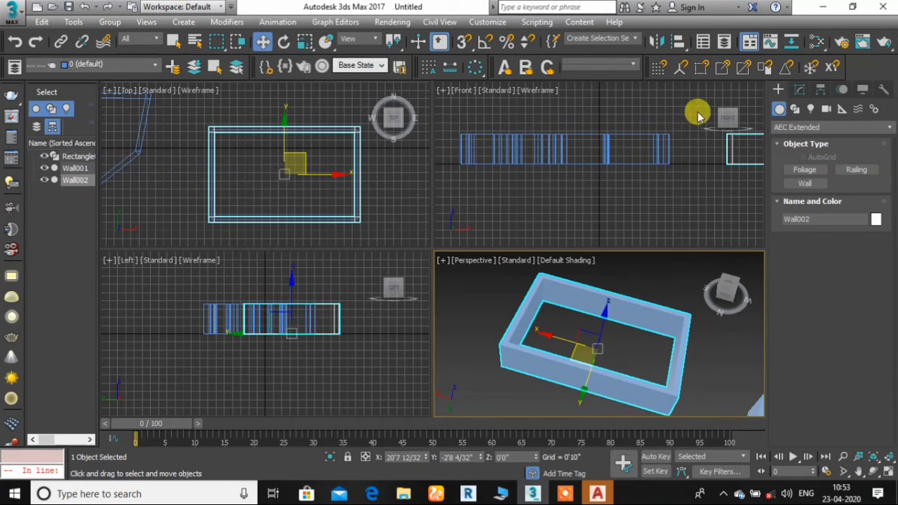
pyautogui.click(798, 90)
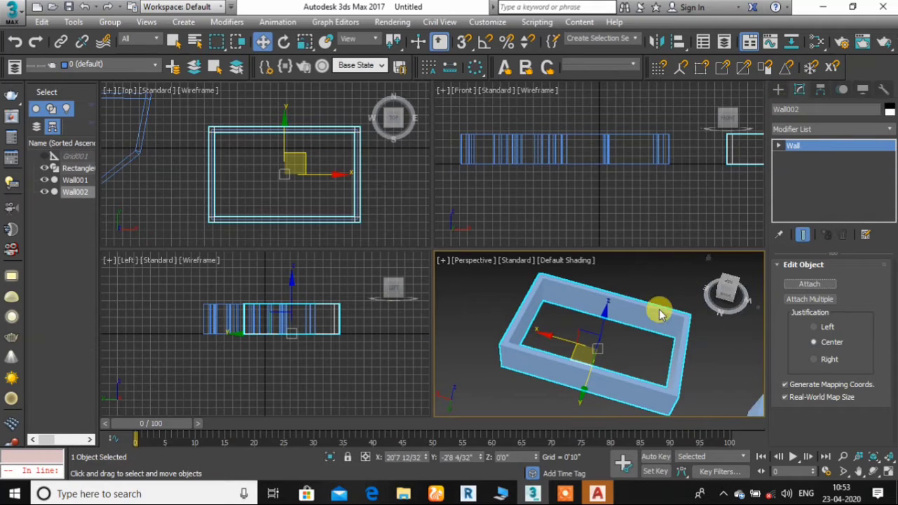
pyautogui.click(737, 393)
pyautogui.click(755, 410)
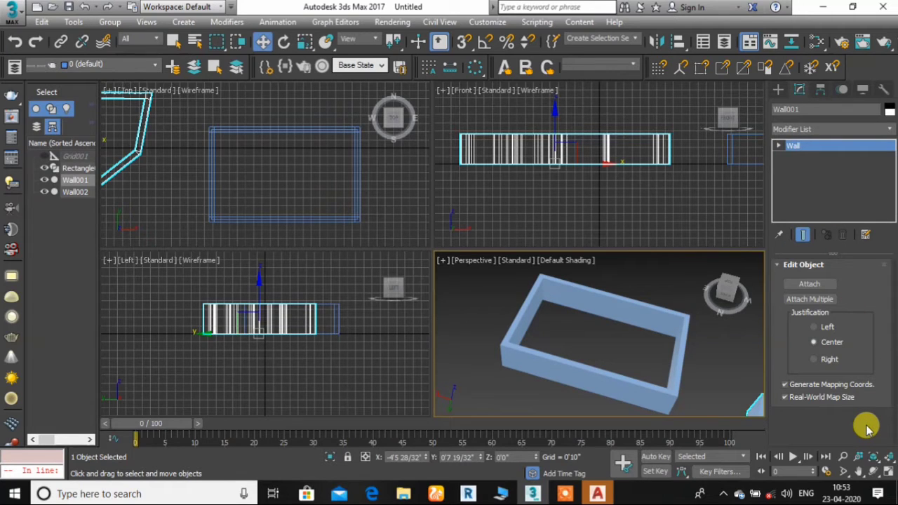
# Switch to AutoCAD, close it, and return to the 3ds Max scene.
pyautogui.click(605, 495)
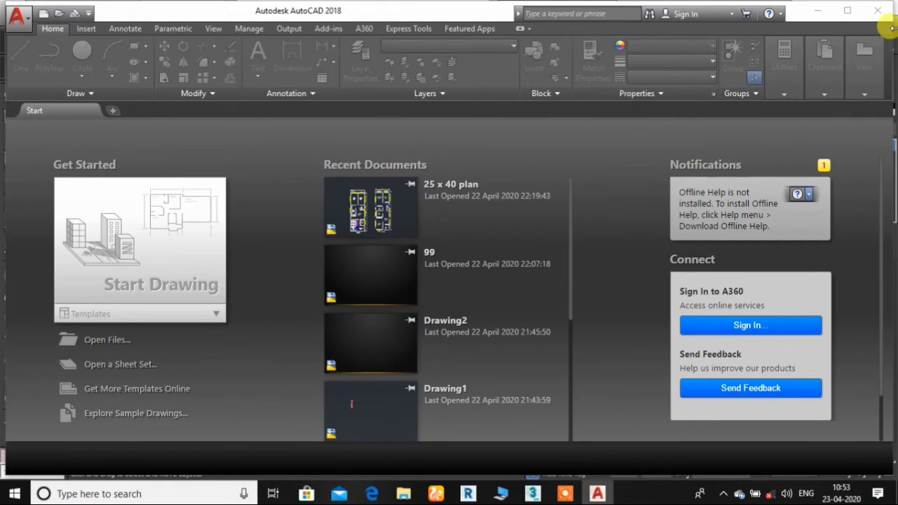
pyautogui.click(883, 21)
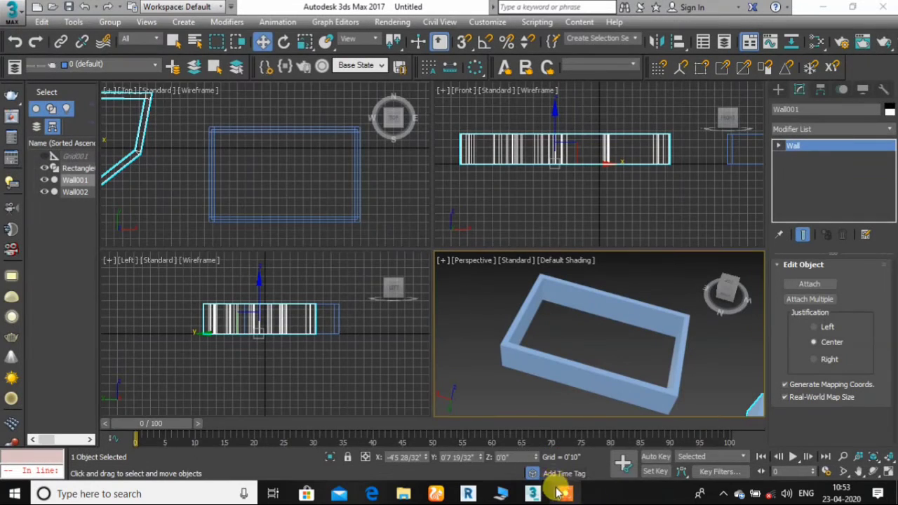
pyautogui.click(561, 494)
pyautogui.click(463, 470)
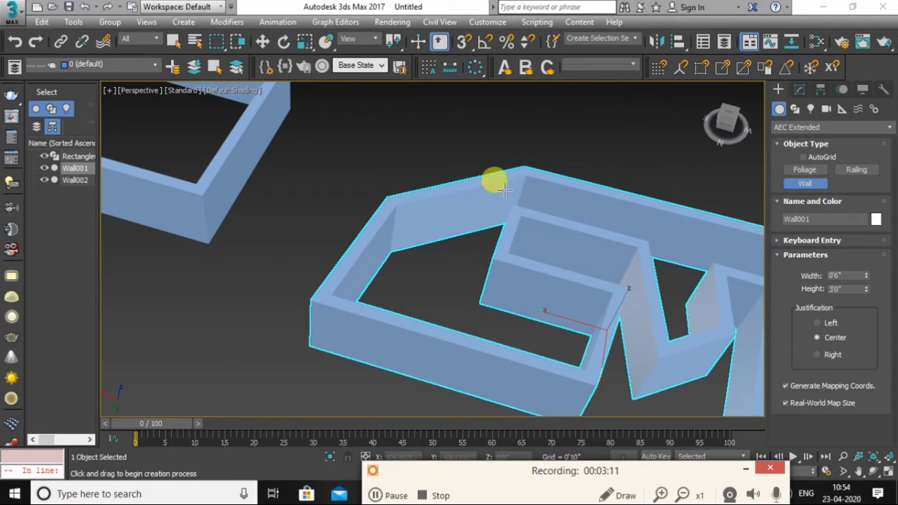
# Draw a freehand multi-segment wall 9" wide and 10' high over the irregular wall in the Perspective viewport.
pyautogui.click(805, 184)
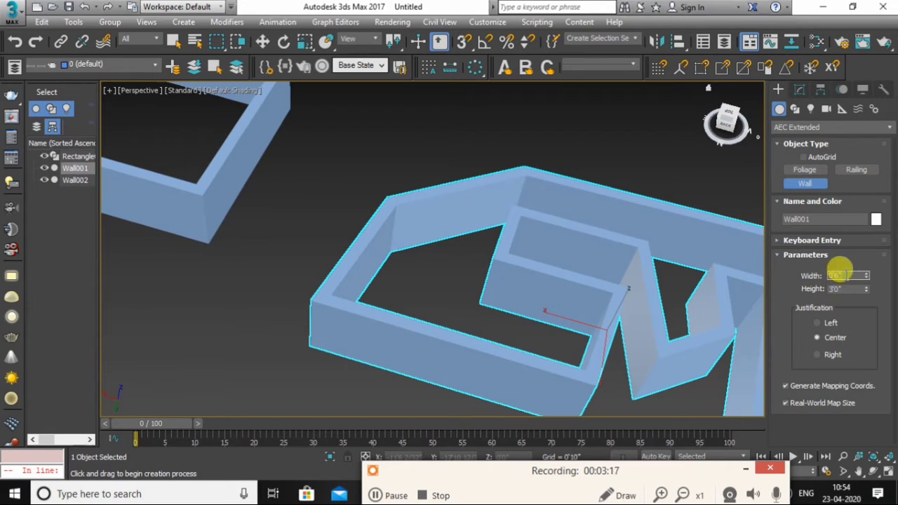
pyautogui.click(841, 275)
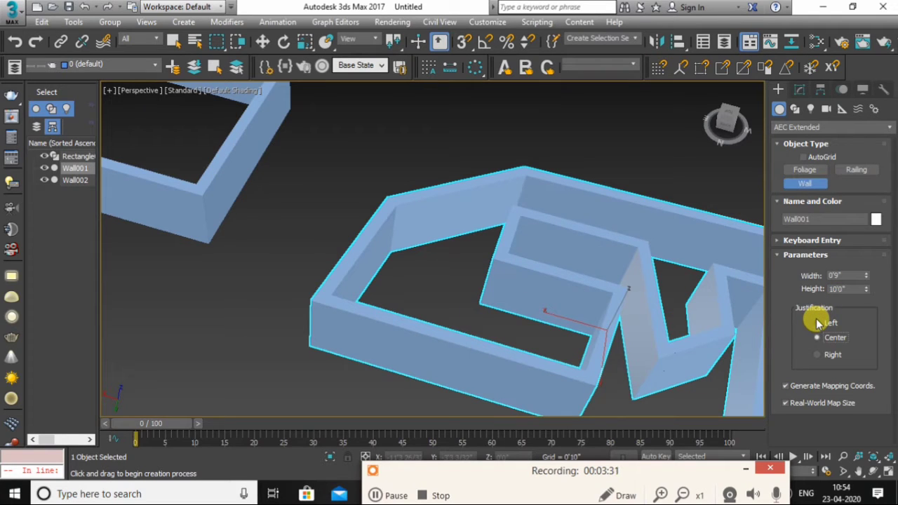
pyautogui.click(663, 349)
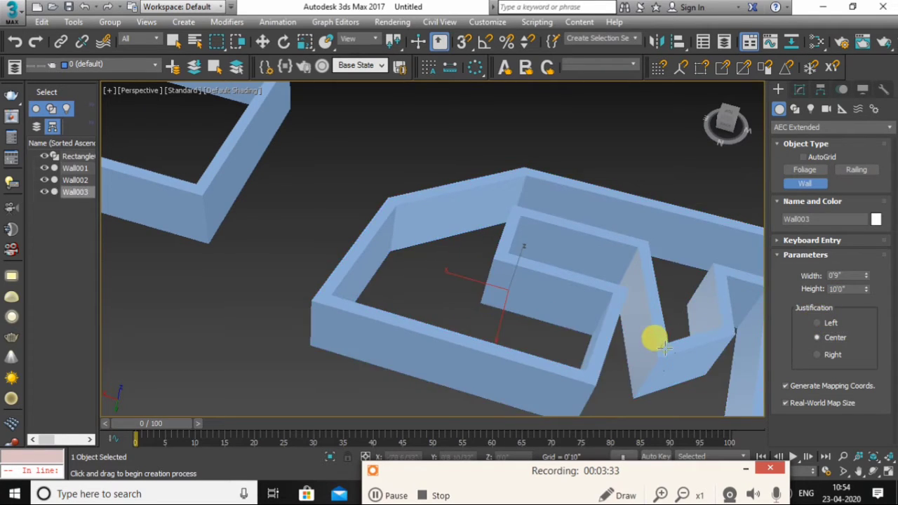
pyautogui.rightClick(615, 256)
pyautogui.click(623, 253)
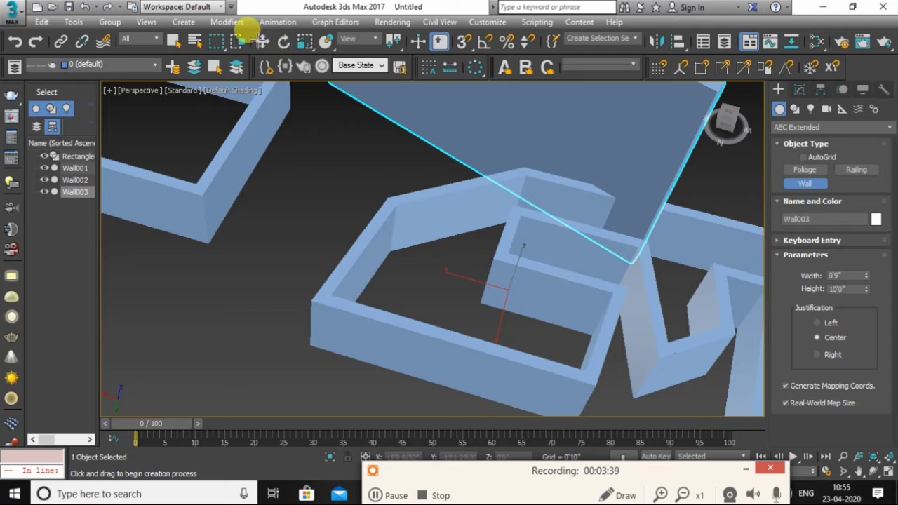
pyautogui.click(483, 264)
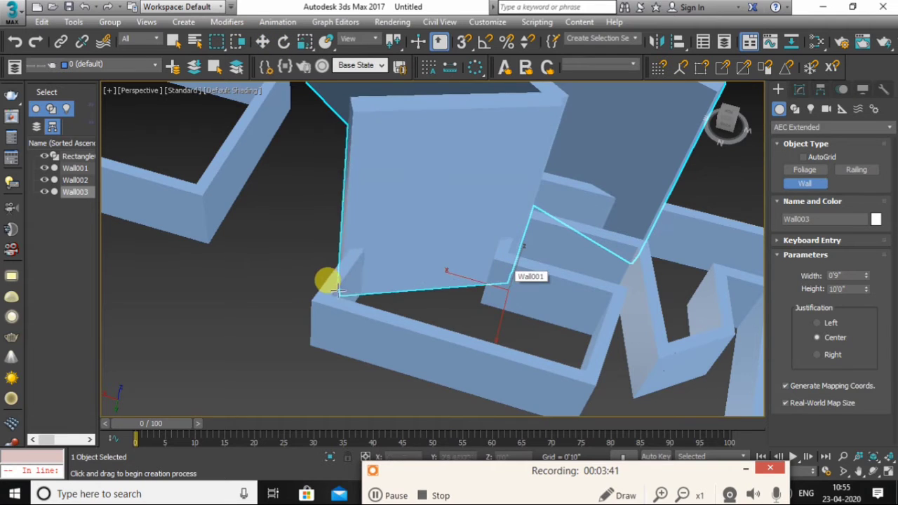
pyautogui.click(287, 242)
pyautogui.click(212, 348)
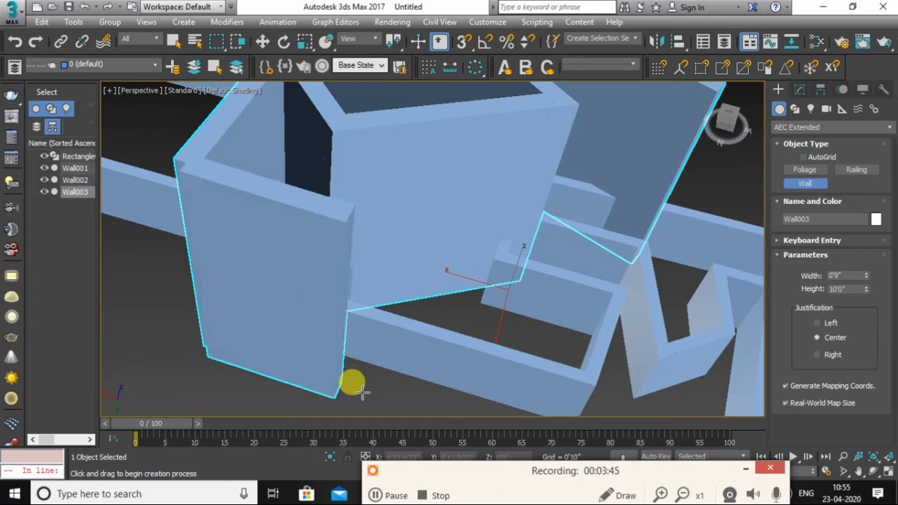
pyautogui.click(540, 282)
pyautogui.press('w')
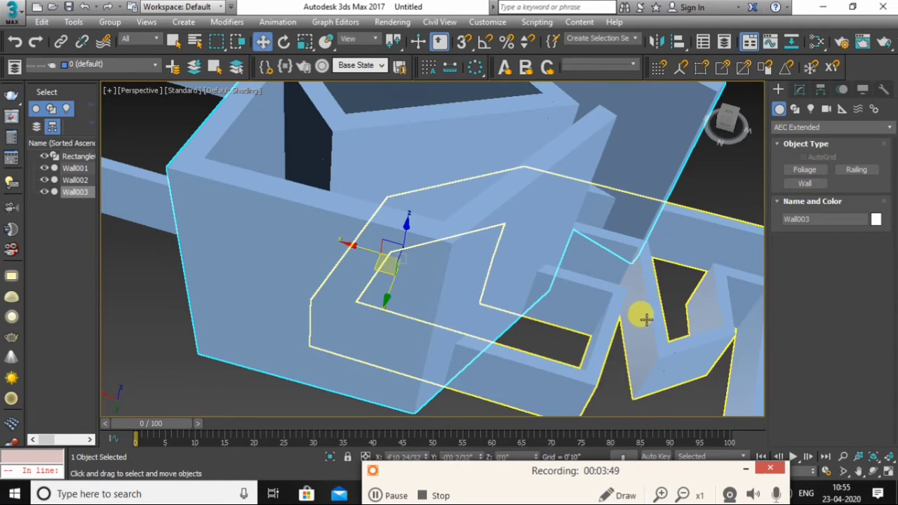
# Review the Wall tool's parameters and keyboard entry options, and delete the original low irregular wall.
pyautogui.click(646, 318)
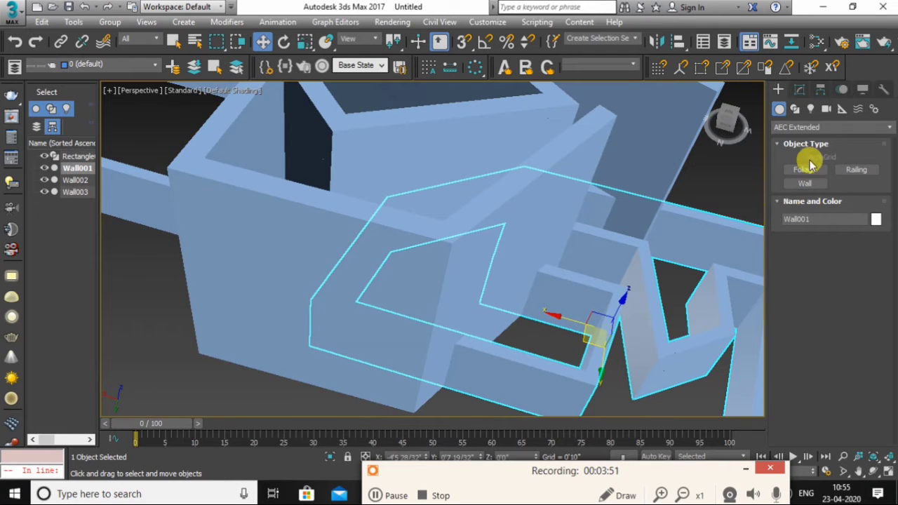
pyautogui.click(805, 183)
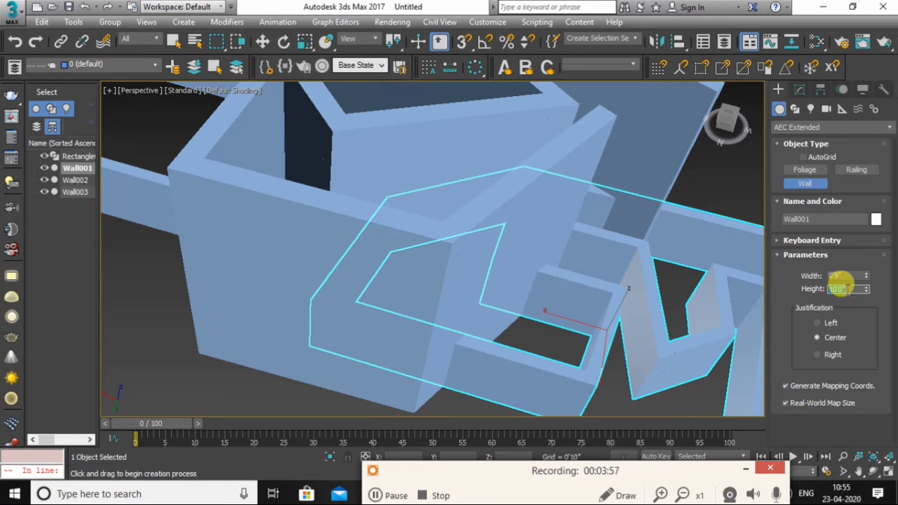
pyautogui.click(814, 241)
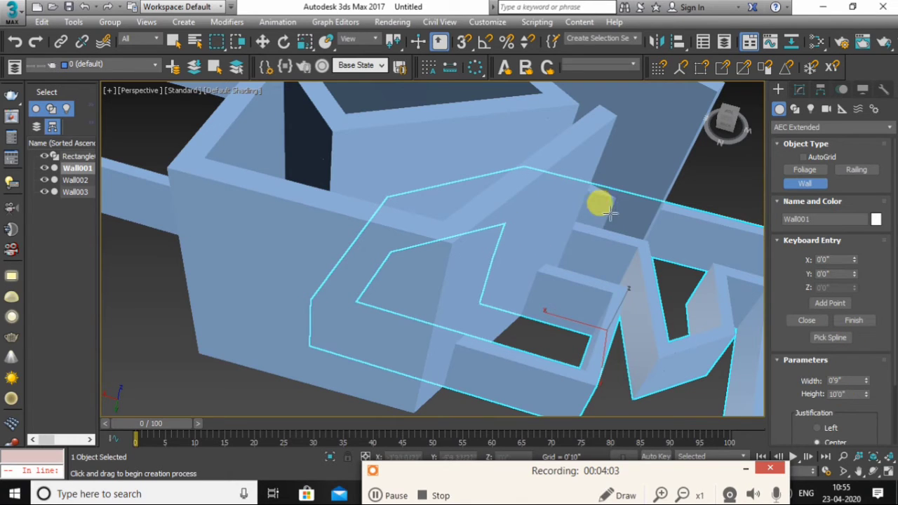
pyautogui.press('w')
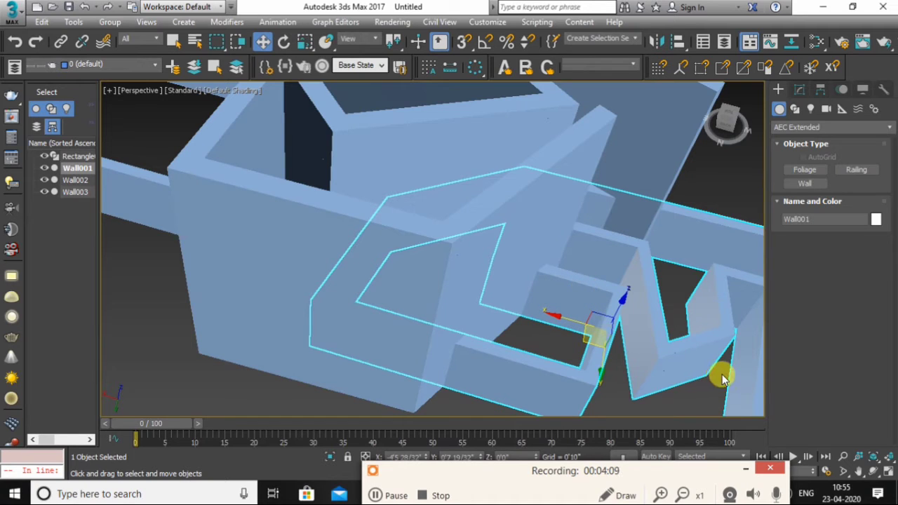
pyautogui.press('Delete')
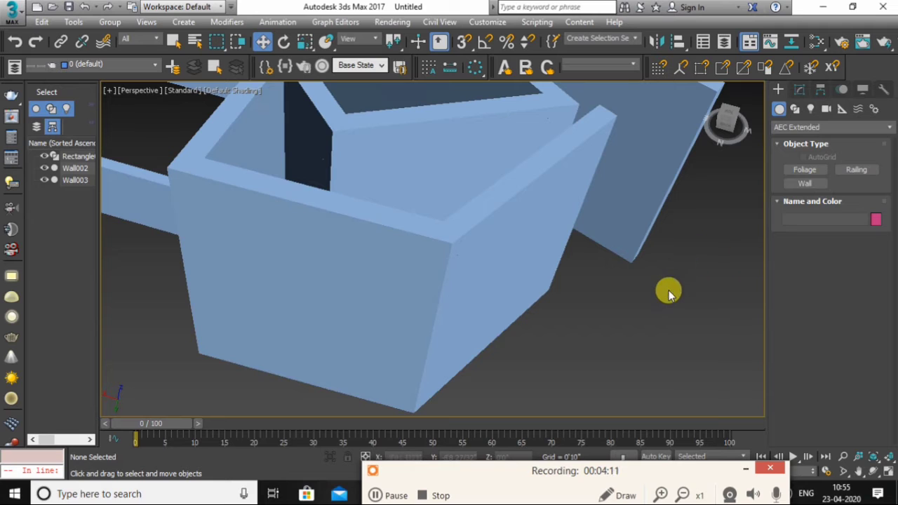
# Draw another angled multi-segment wall, 9" wide and 10' high, crossing the tall wall in the Perspective viewport.
pyautogui.click(804, 183)
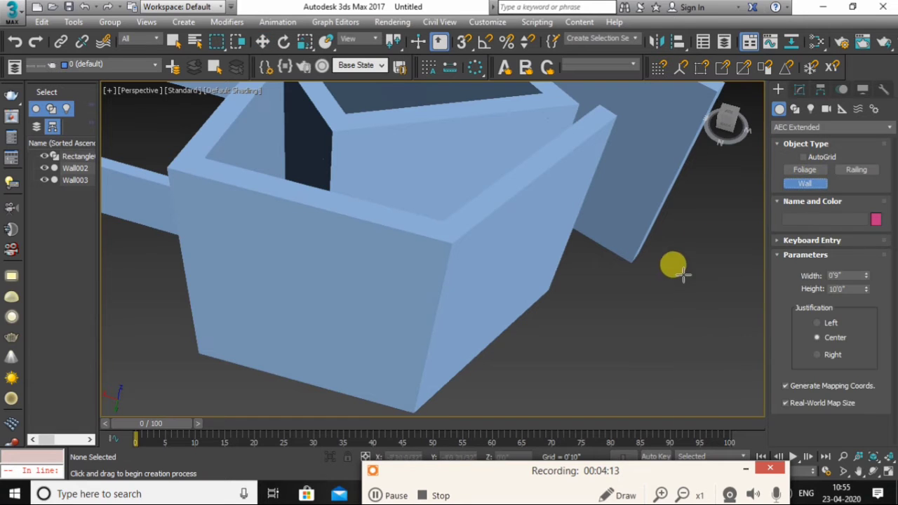
pyautogui.click(659, 287)
pyautogui.click(540, 352)
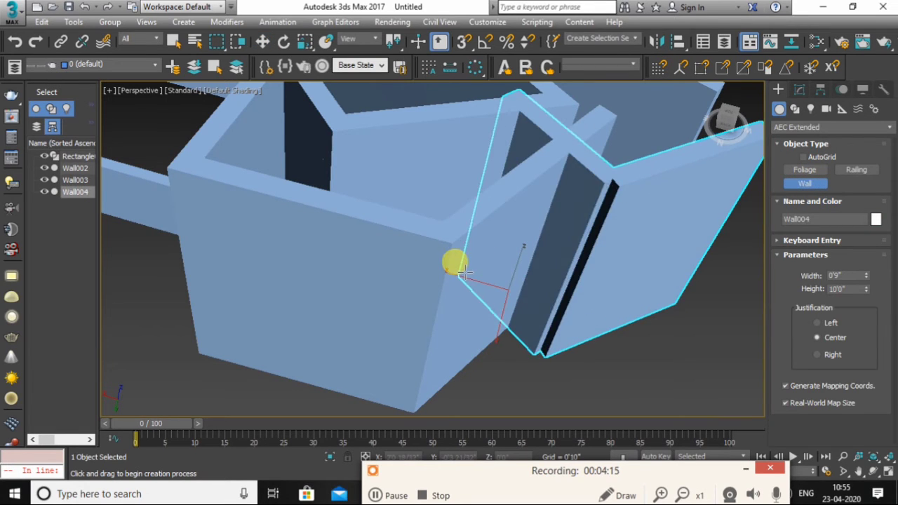
pyautogui.click(462, 284)
pyautogui.click(358, 336)
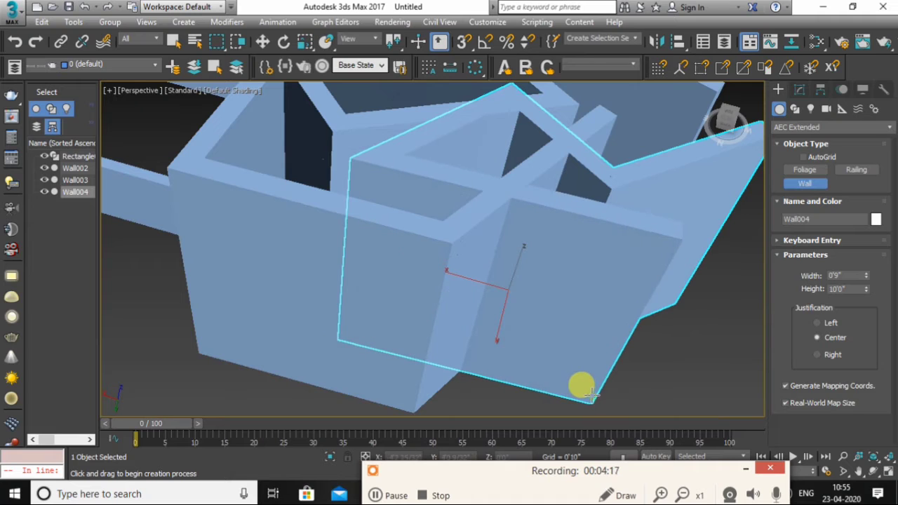
pyautogui.click(649, 245)
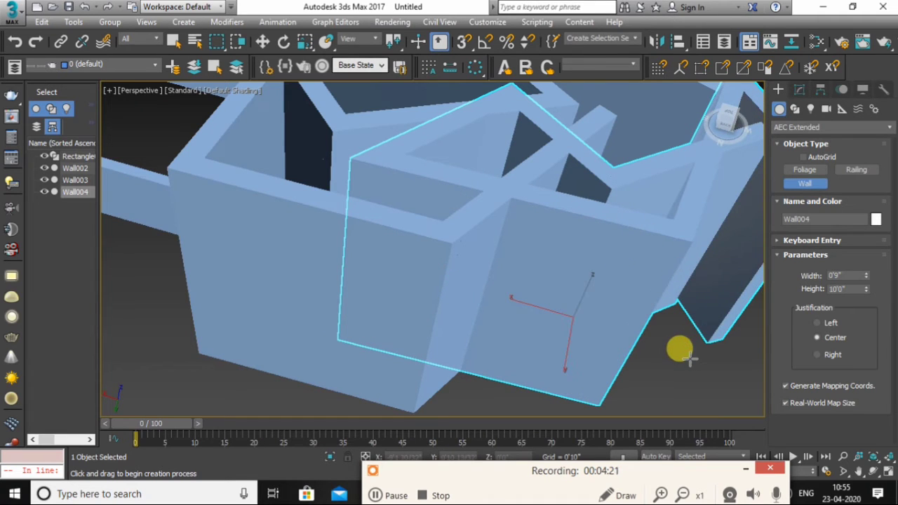
# Delete all walls and the rectangle spline to empty the scene.
pyautogui.hotkey('ctrl', 'a')
pyautogui.press('Delete')
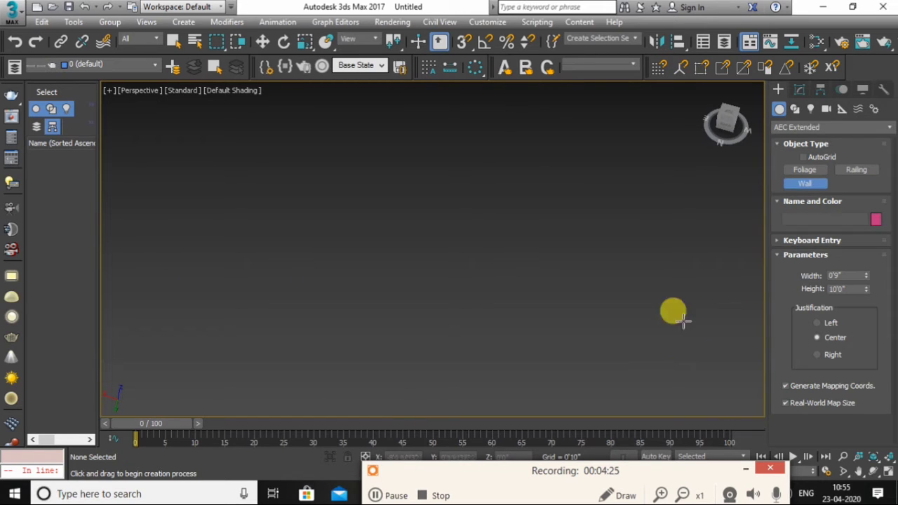
# Draw an AEC Extended railing about 5'4" high in the Perspective viewport and set its length to 10'.
pyautogui.click(856, 171)
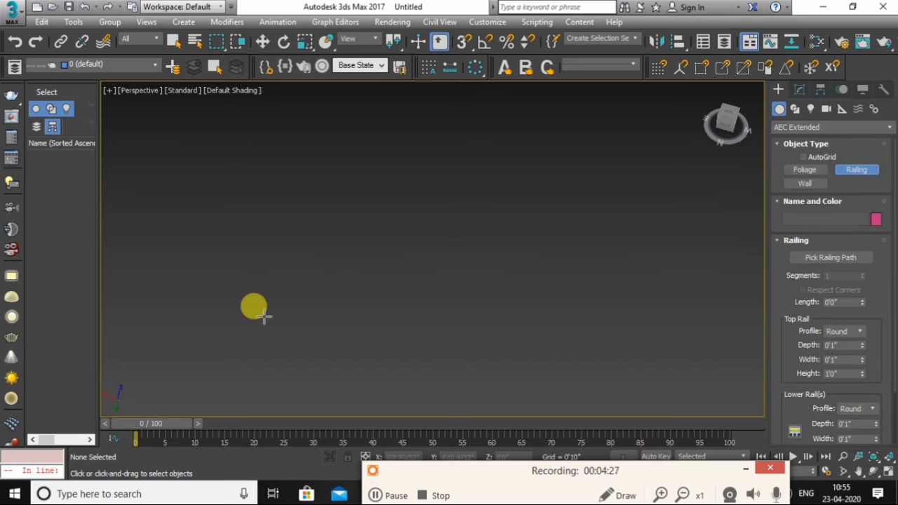
pyautogui.moveTo(194, 318); pyautogui.dragTo(313, 300)
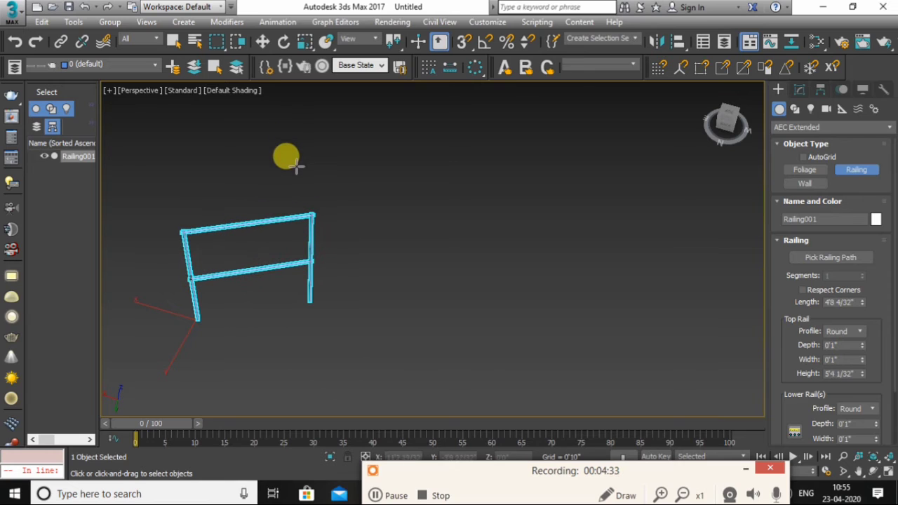
pyautogui.click(297, 163)
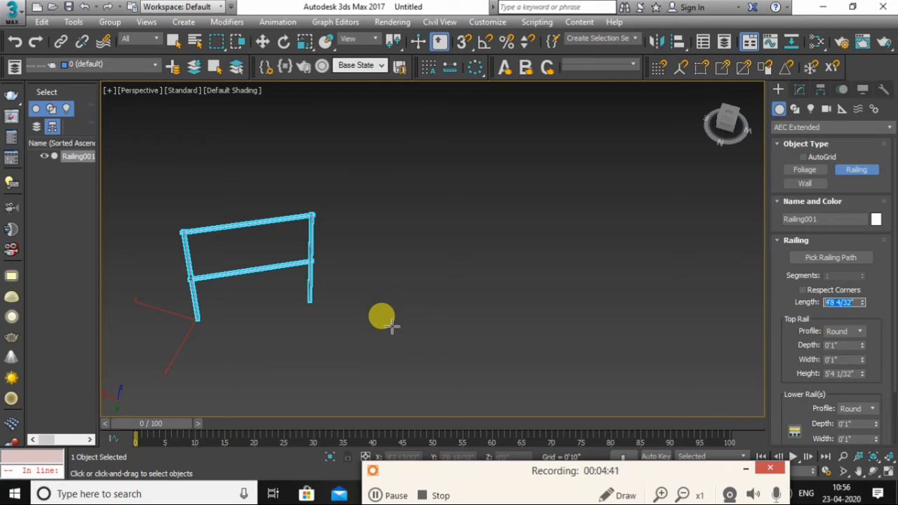
pyautogui.write("10'")
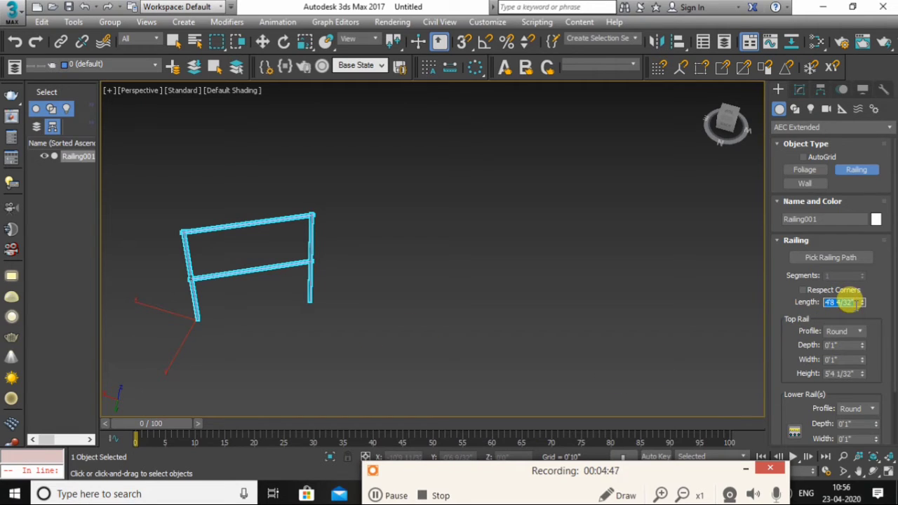
pyautogui.write('10')
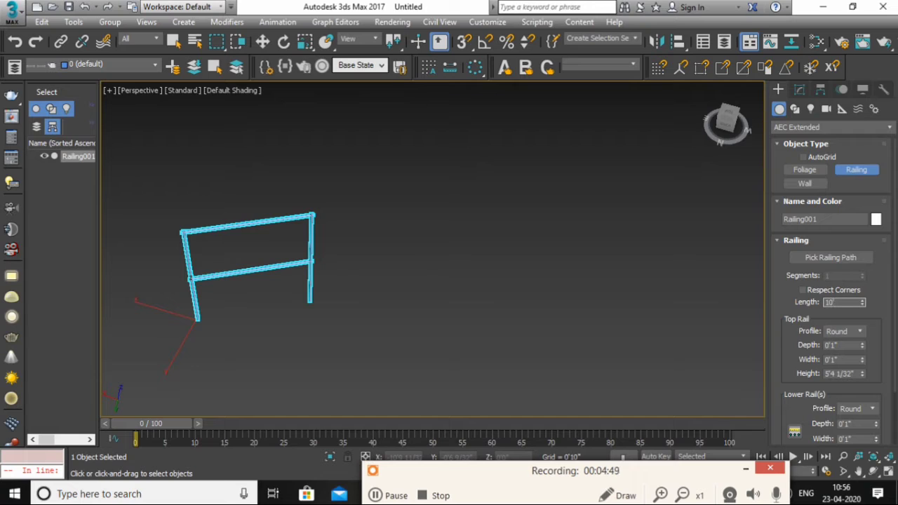
pyautogui.press('Return')
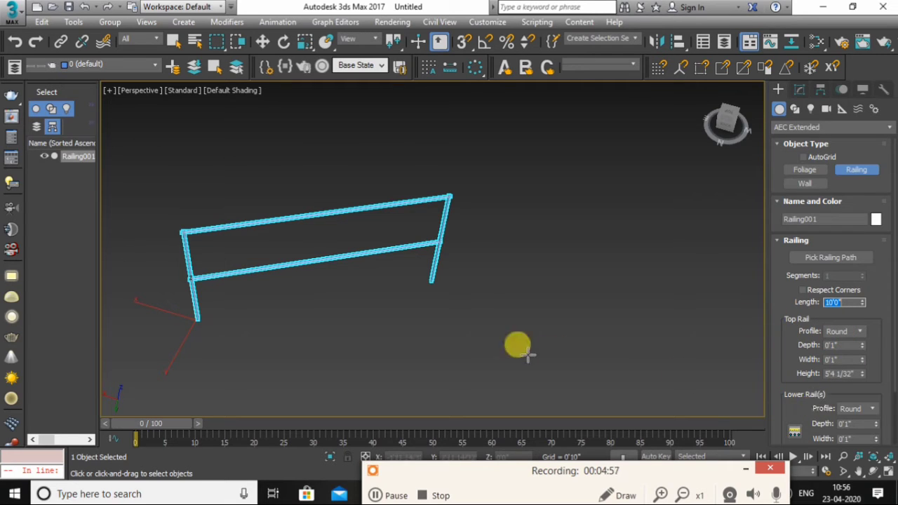
# Set the railing's top rail depth to 2" and its width to 2".
pyautogui.click(843, 456)
pyautogui.moveTo(483, 304); pyautogui.dragTo(465, 292)
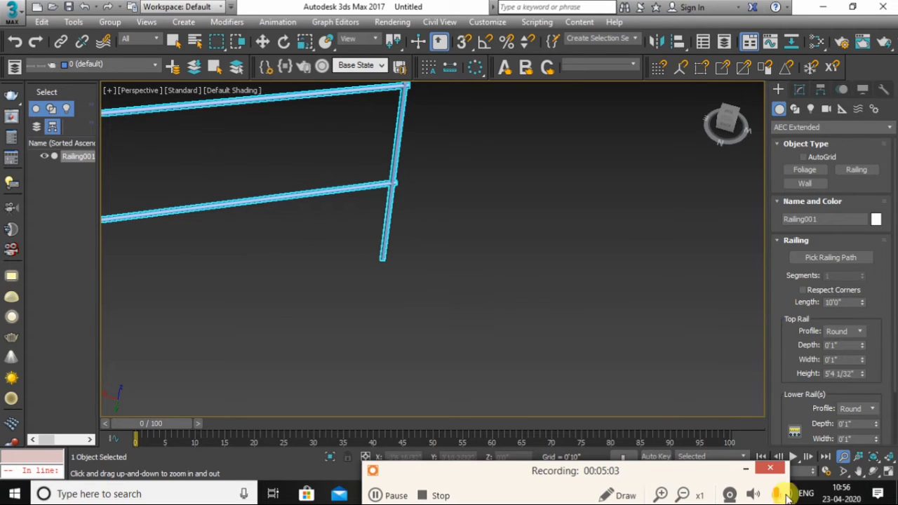
pyautogui.click(859, 472)
pyautogui.moveTo(447, 216); pyautogui.dragTo(687, 270)
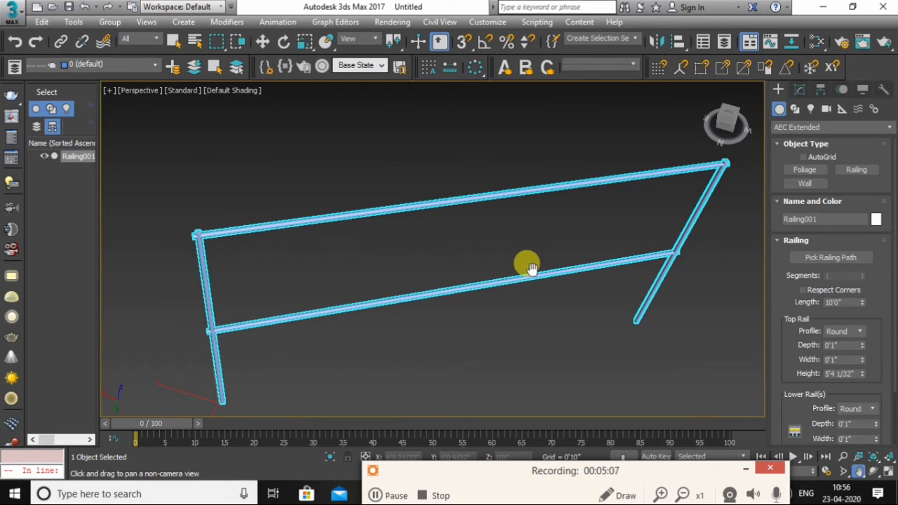
pyautogui.click(841, 345)
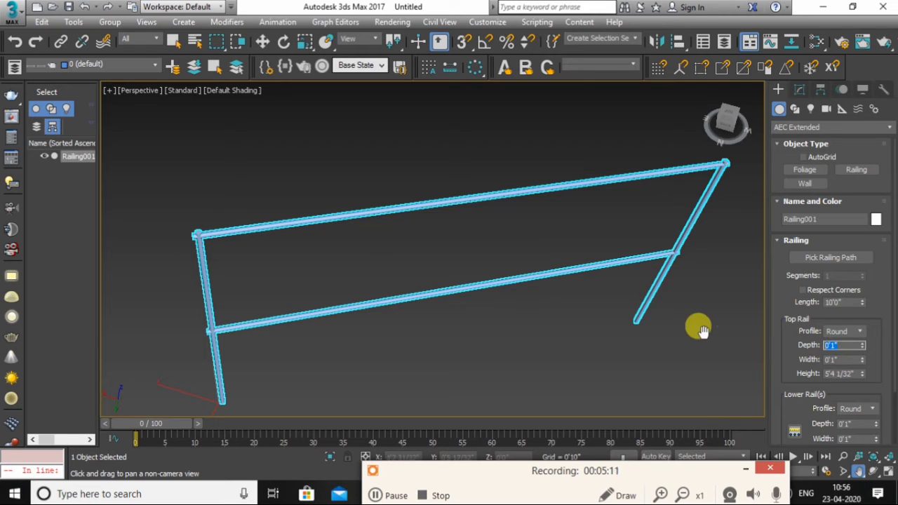
pyautogui.write('2')
pyautogui.press('Return')
pyautogui.click(841, 359)
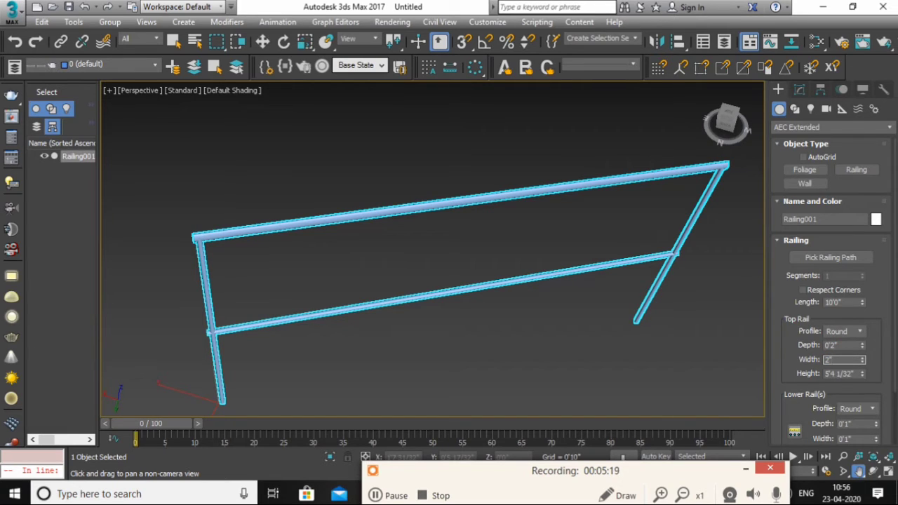
pyautogui.write('2')
pyautogui.press('Return')
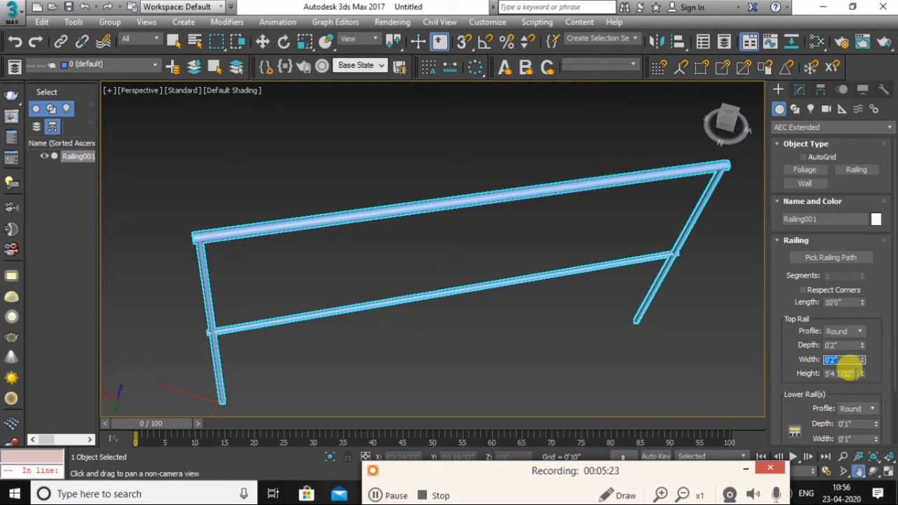
# Try a height of 3' for the top rail and set it to 6' instead.
pyautogui.press('Tab')
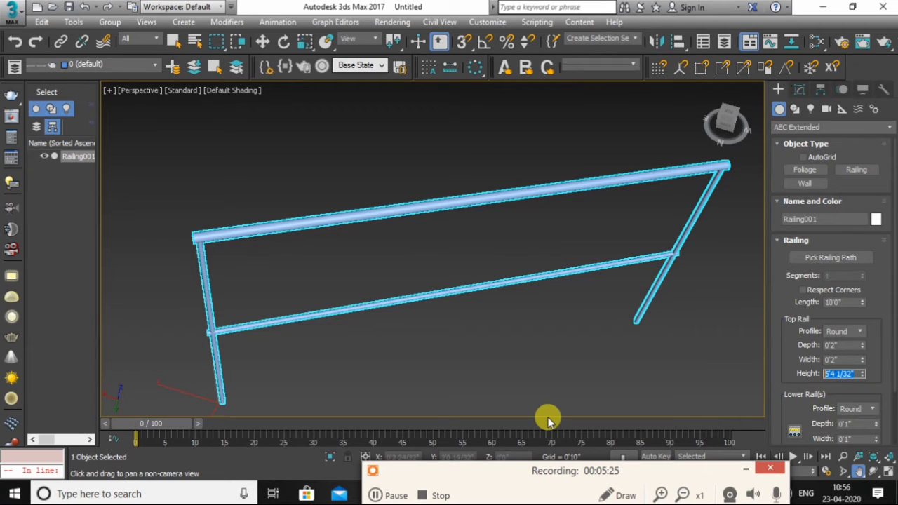
pyautogui.write('3')
pyautogui.press('Return')
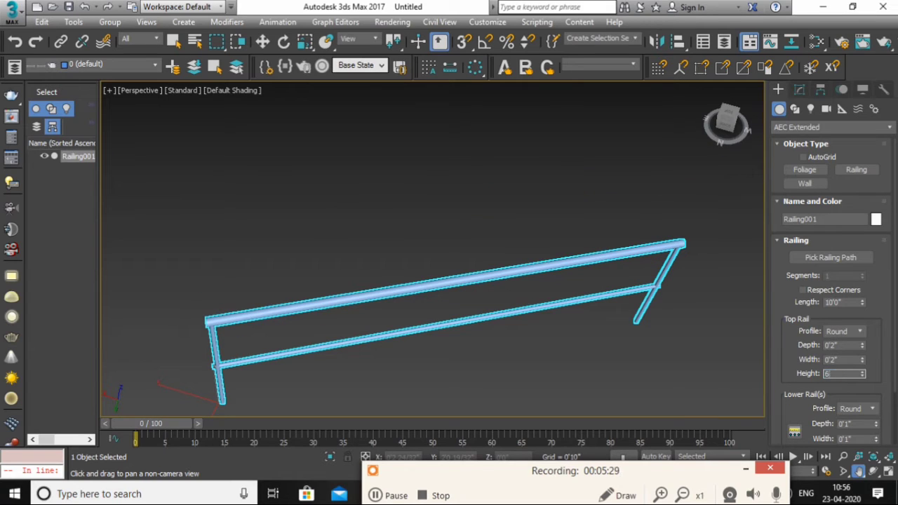
pyautogui.press('Return')
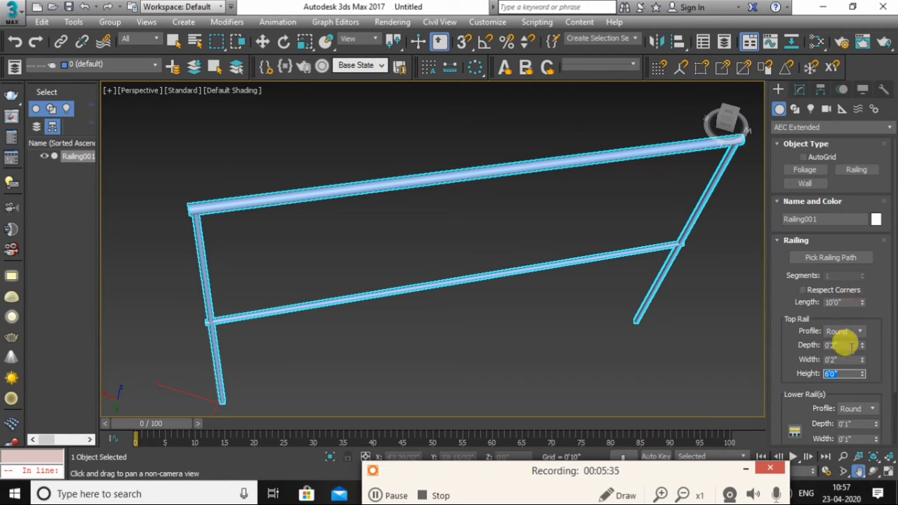
# Set the depth and the width of the railing's lower rail to 2" each.
pyautogui.moveTo(881, 320); pyautogui.dragTo(865, 245)
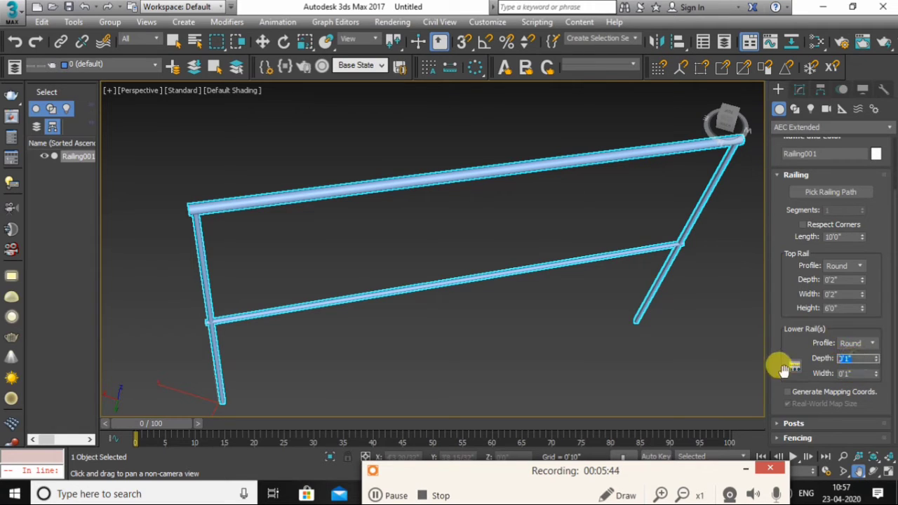
pyautogui.write('2')
pyautogui.press('Return')
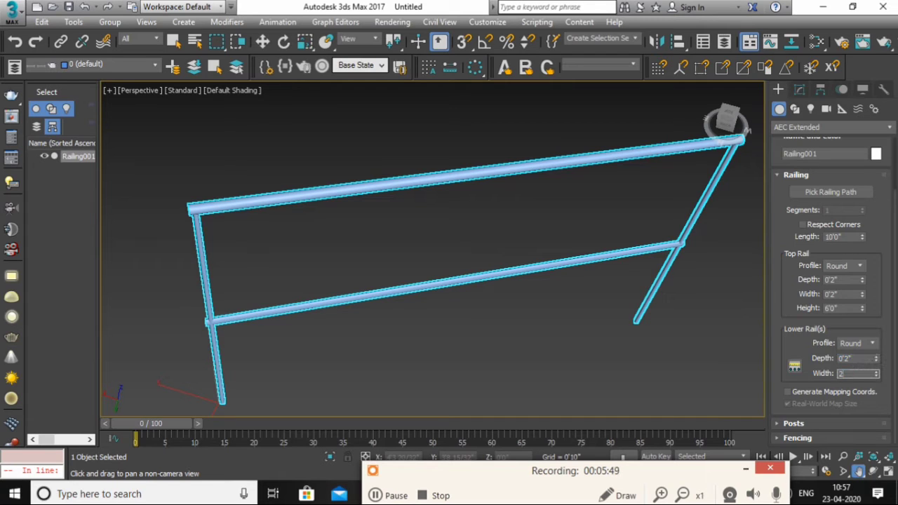
pyautogui.press('Return')
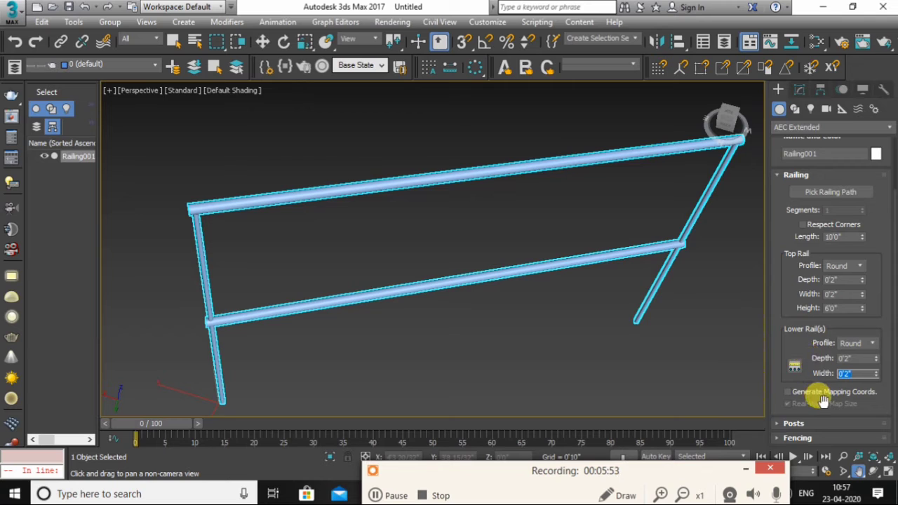
# Adjust the railing posts to an extension of about 5 4/32", a width of about 1 2/32" and a depth of about 2 19/32".
pyautogui.click(795, 424)
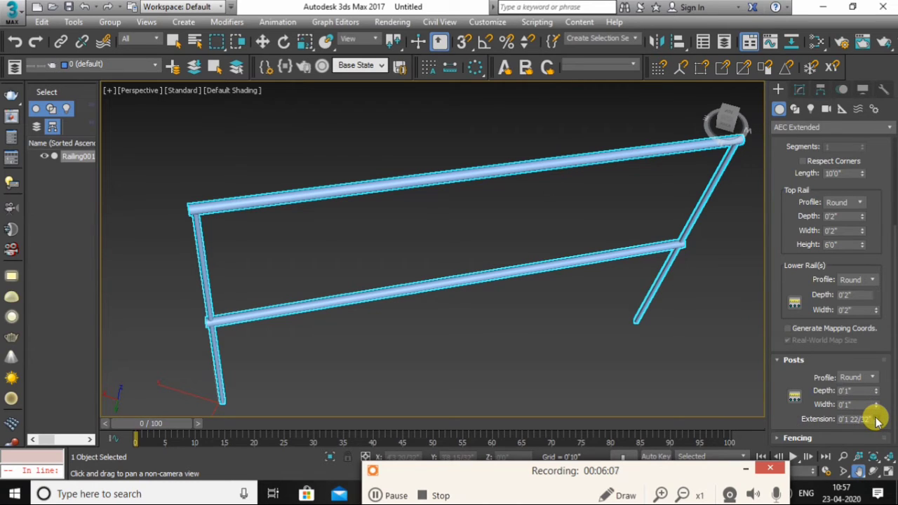
pyautogui.click(875, 416)
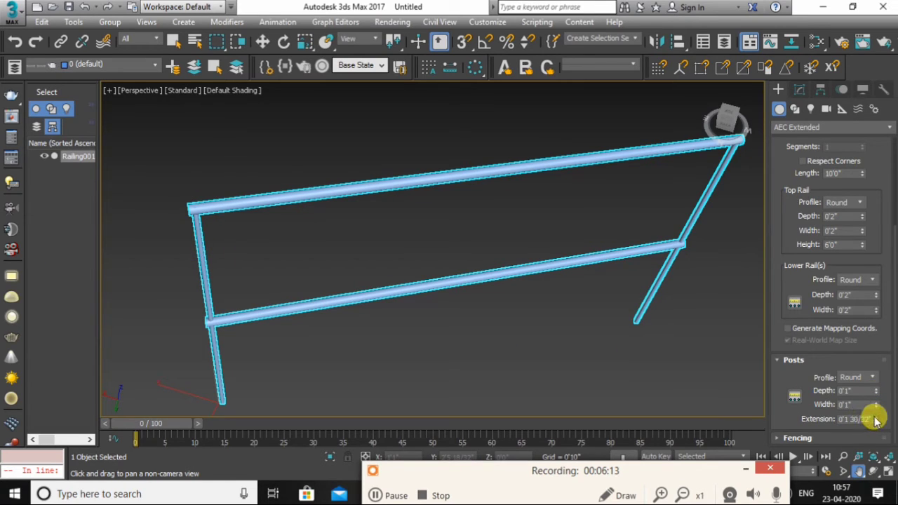
pyautogui.moveTo(875, 419); pyautogui.dragTo(895, 287)
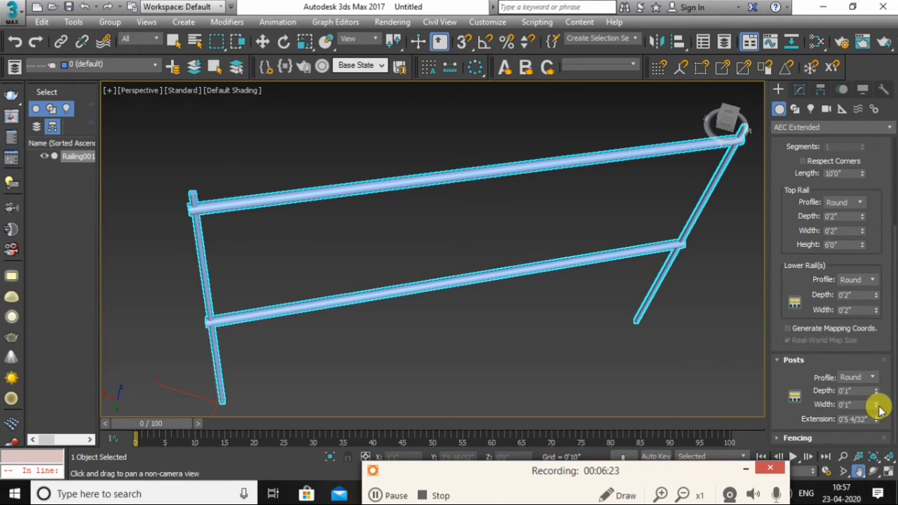
pyautogui.moveTo(879, 408); pyautogui.dragTo(877, 302)
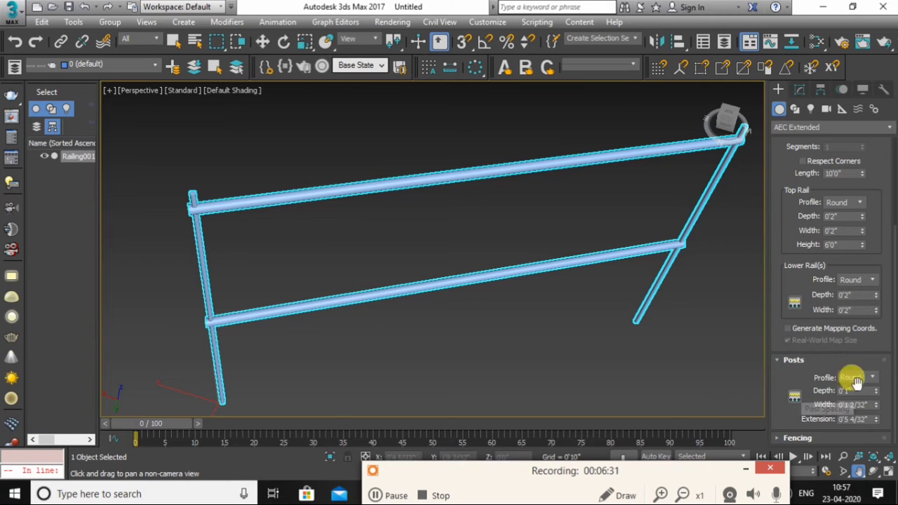
pyautogui.moveTo(877, 392); pyautogui.dragTo(876, 275)
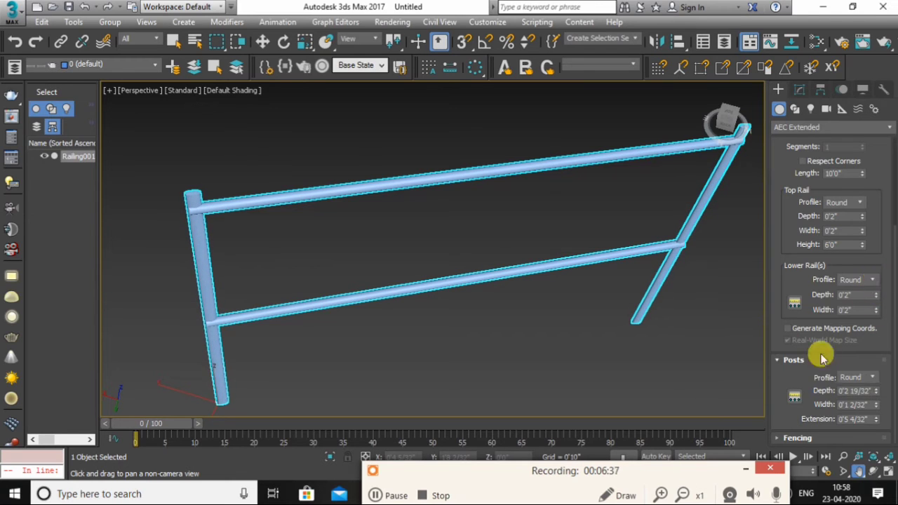
# Try Solid Fill as the railing's fencing type and set it to Pickets instead.
pyautogui.moveTo(816, 275); pyautogui.dragTo(823, 405)
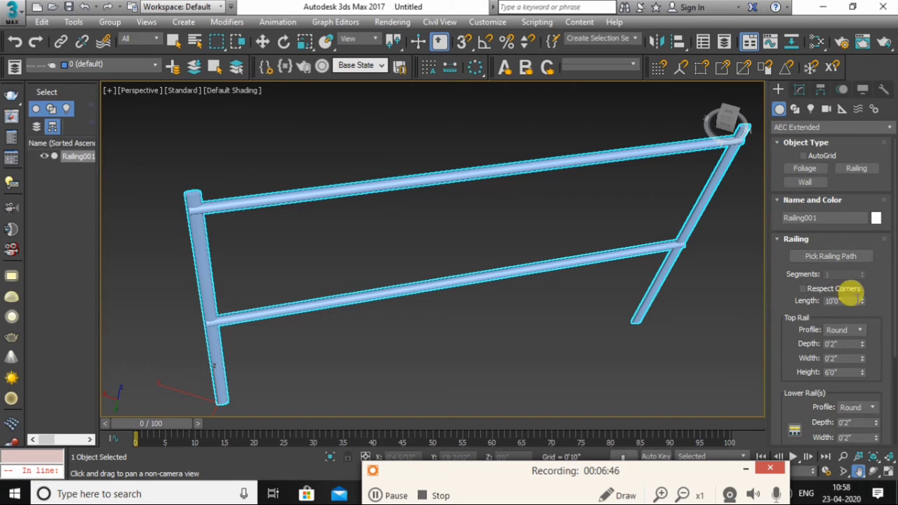
pyautogui.moveTo(776, 345); pyautogui.dragTo(773, 184)
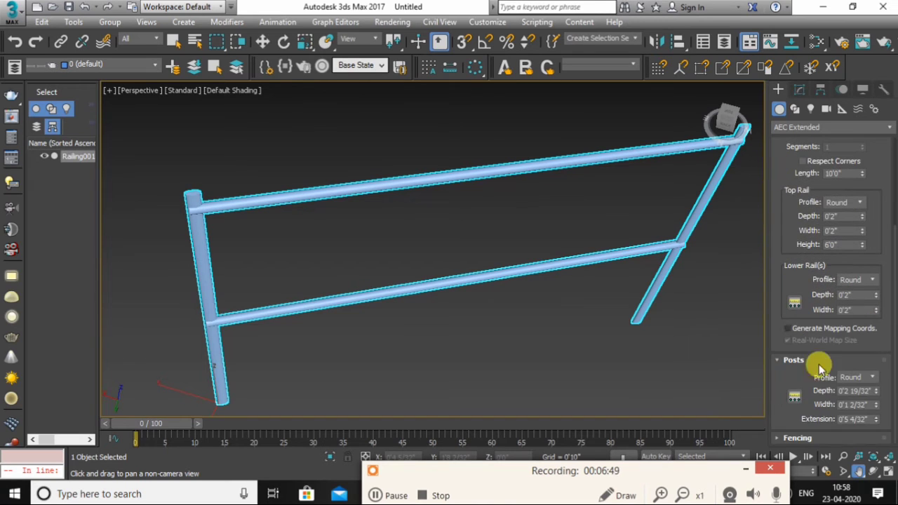
pyautogui.click(800, 438)
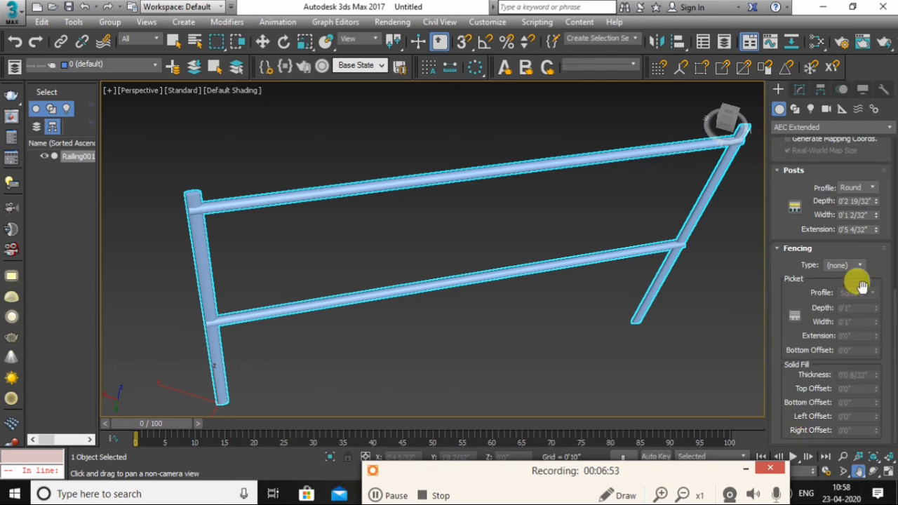
pyautogui.click(841, 266)
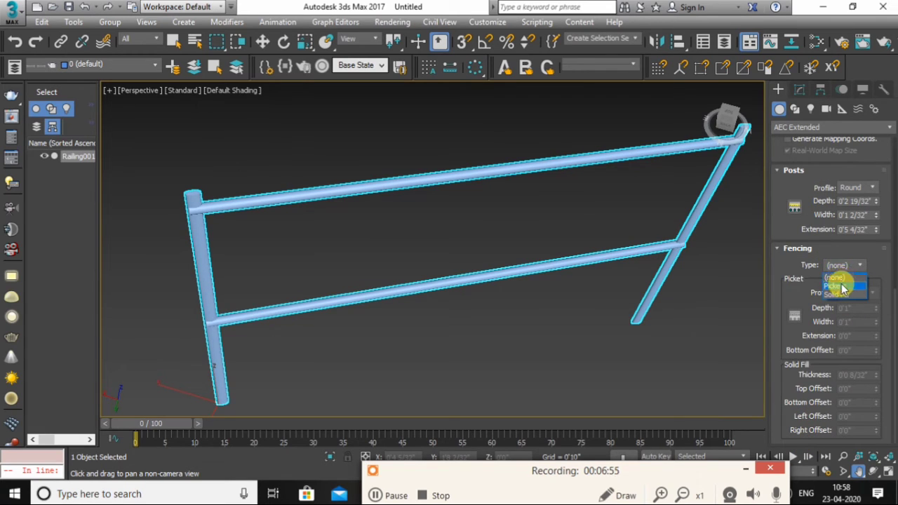
pyautogui.click(842, 295)
pyautogui.click(842, 266)
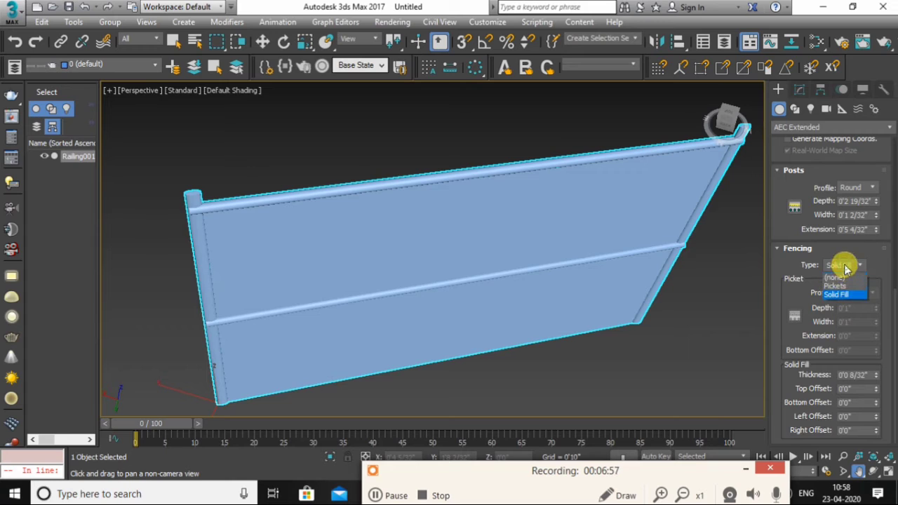
pyautogui.click(844, 287)
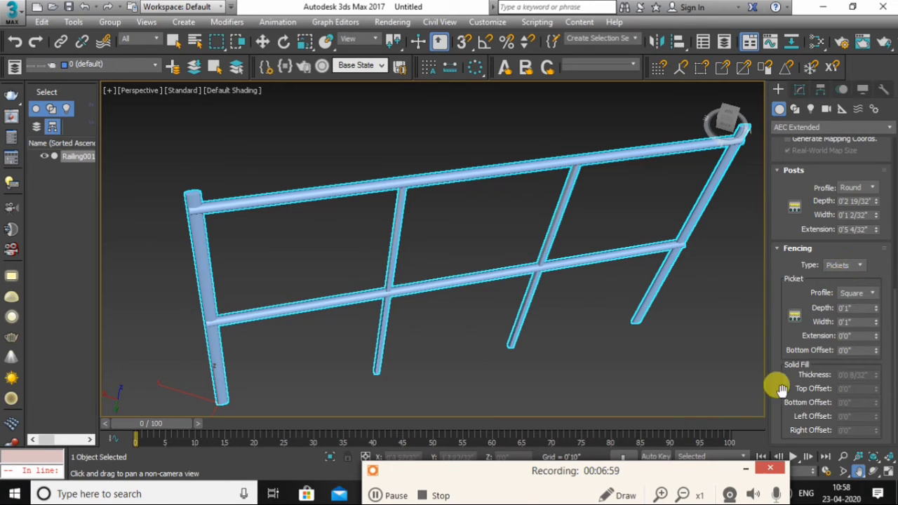
pyautogui.click(848, 266)
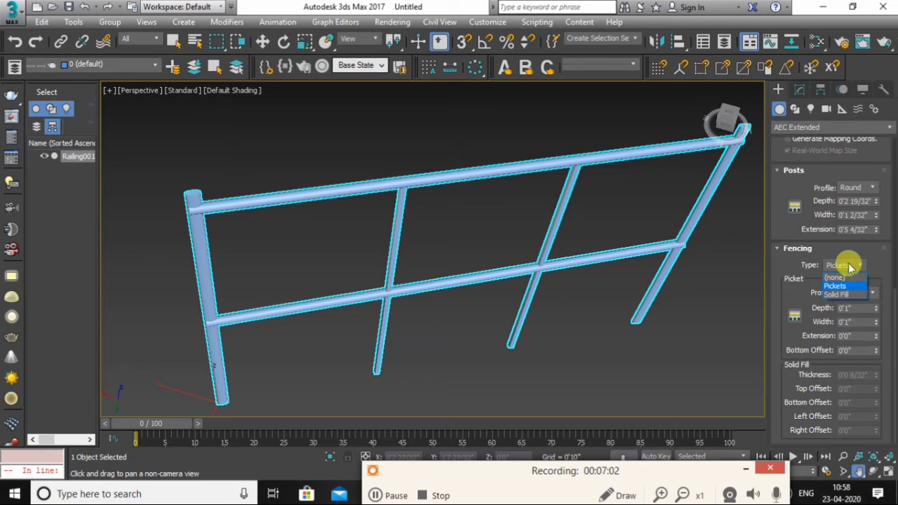
pyautogui.click(807, 253)
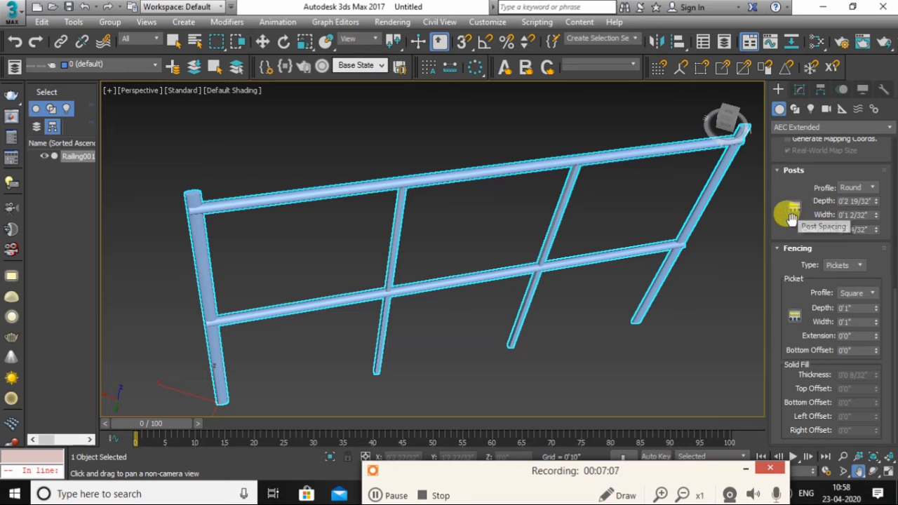
# Open the lower rail spacing settings and set the rail count to 4.
pyautogui.moveTo(802, 211); pyautogui.dragTo(799, 348)
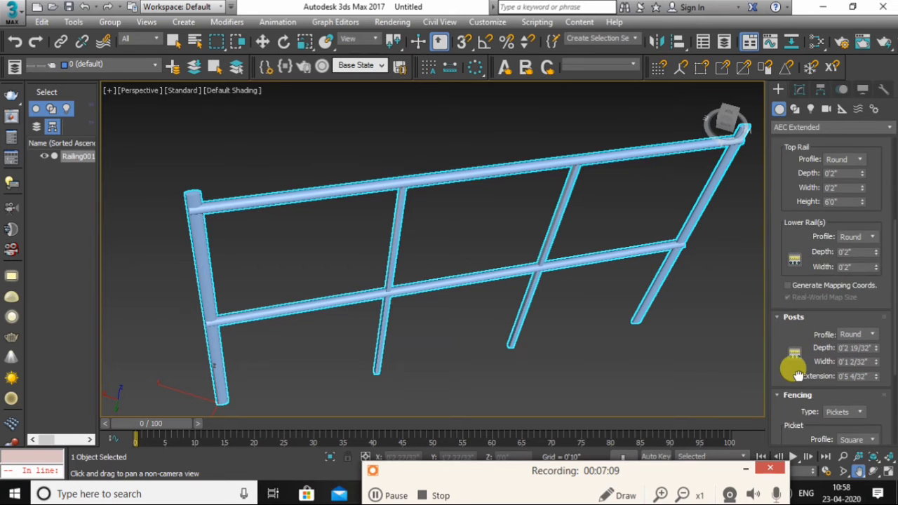
pyautogui.moveTo(781, 241); pyautogui.dragTo(789, 320)
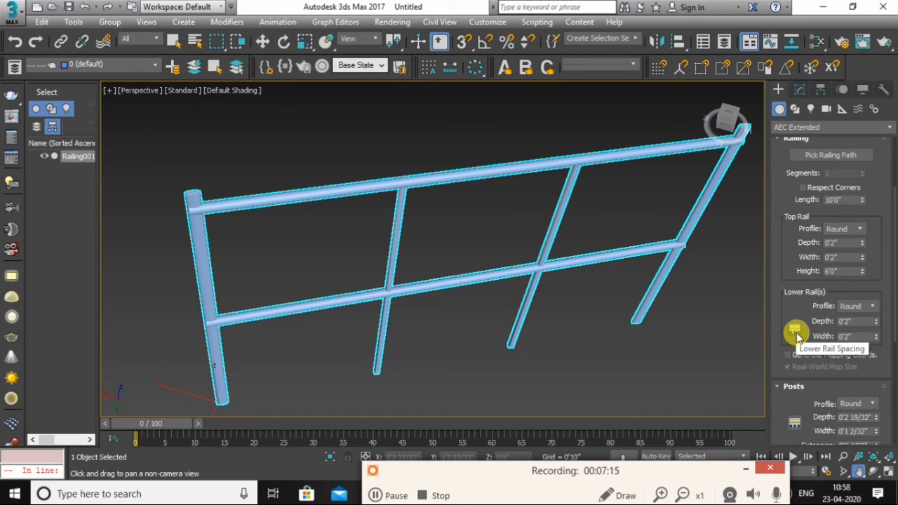
pyautogui.click(795, 334)
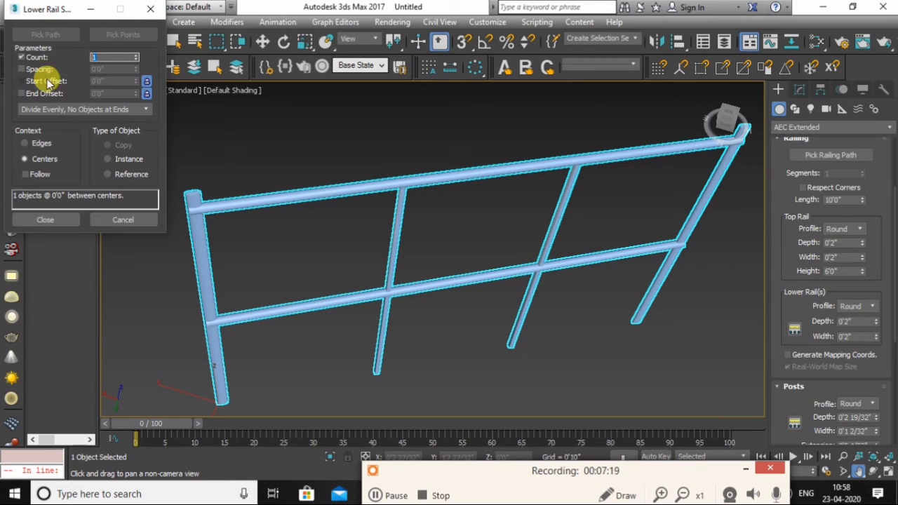
pyautogui.write('4')
pyautogui.press('Return')
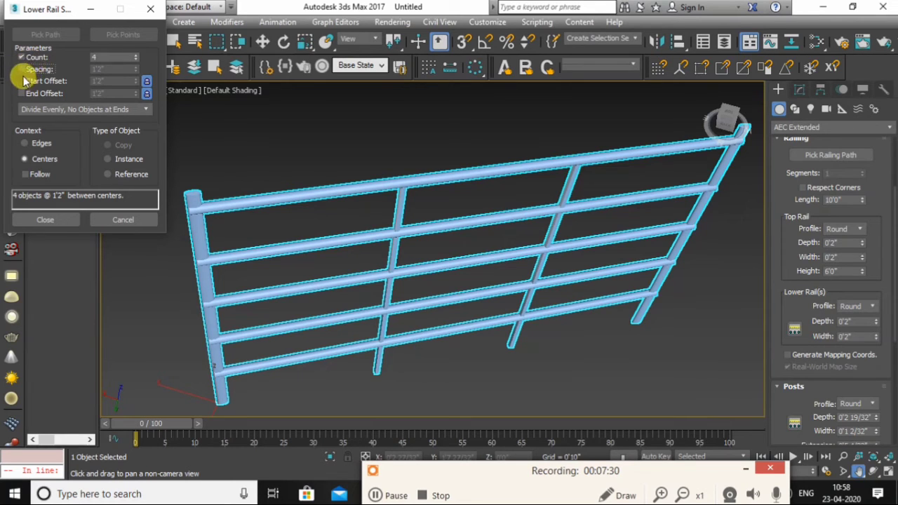
# Try different start and end offset locks for the lower rails, ending with the Space from Start, Specify Number distribution.
pyautogui.click(148, 92)
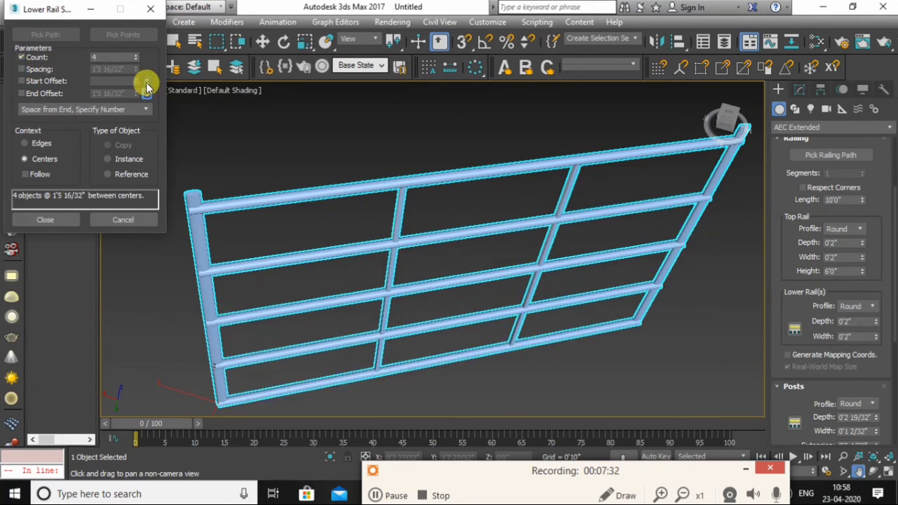
pyautogui.click(147, 82)
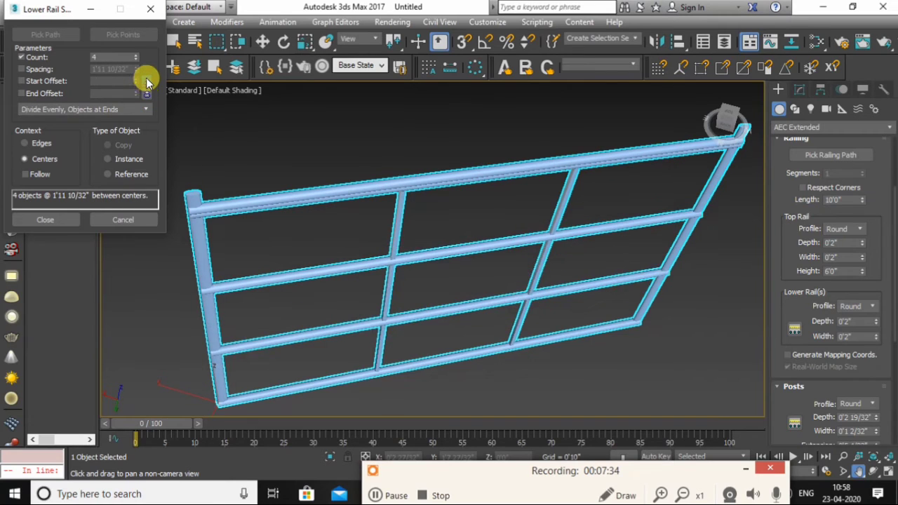
pyautogui.click(148, 92)
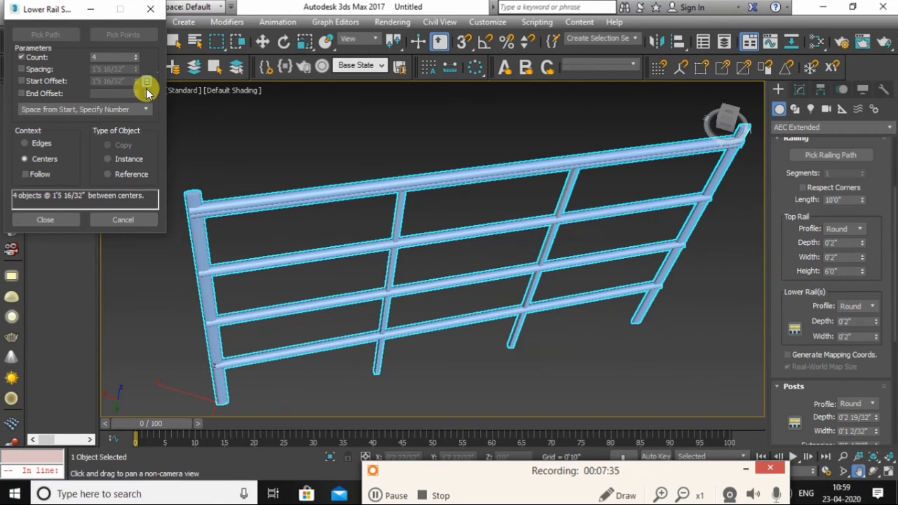
# Enable a fixed spacing for the lower rails, try 9", 1' and 2', and set it to 1'6".
pyautogui.click(22, 69)
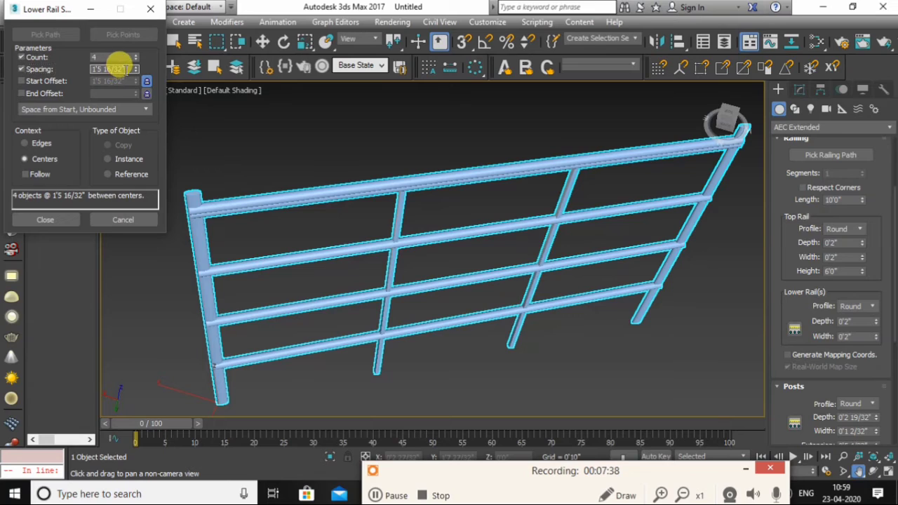
pyautogui.doubleClick(119, 68)
pyautogui.write('1')
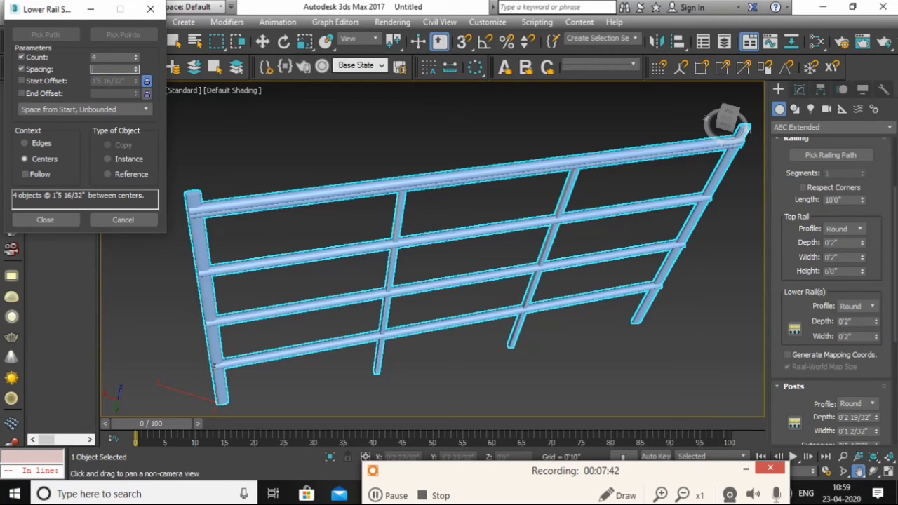
pyautogui.press('Return')
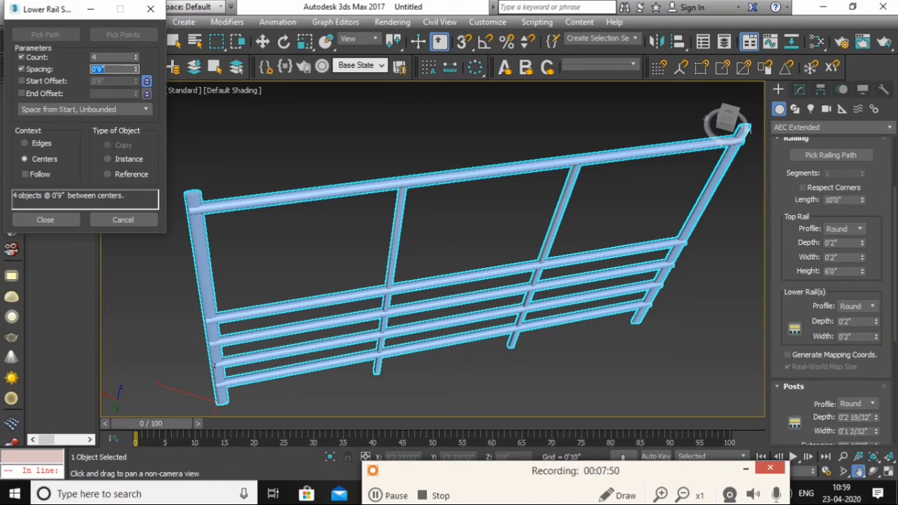
pyautogui.write('1')
pyautogui.press('Return')
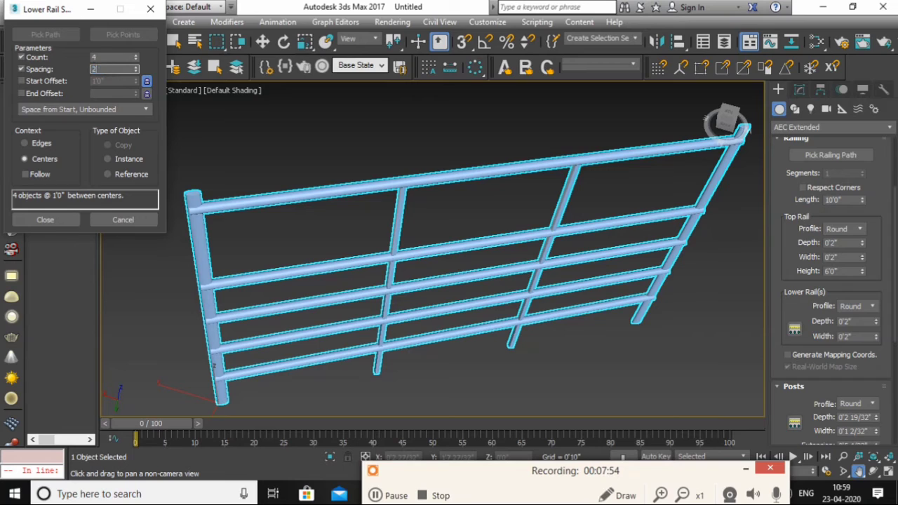
pyautogui.write('2')
pyautogui.press('Return')
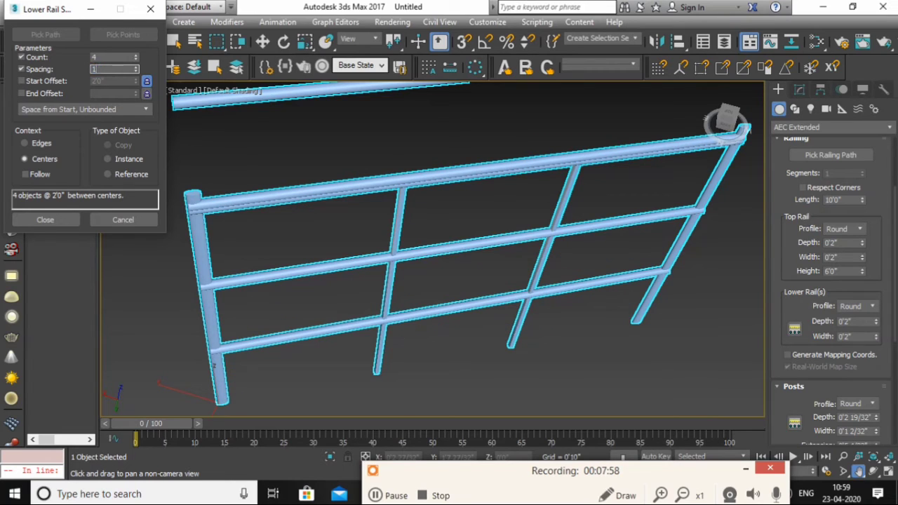
pyautogui.write('1\'6"')
pyautogui.press('Return')
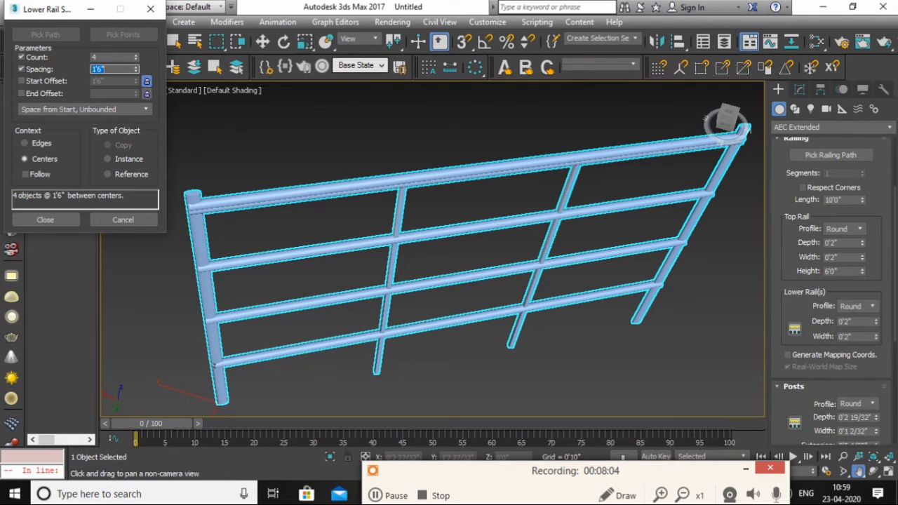
# Give the lower rails an unlocked start offset of 8" and set the spacing context to Edges after comparing it with Centers.
pyautogui.click(21, 81)
pyautogui.click(146, 81)
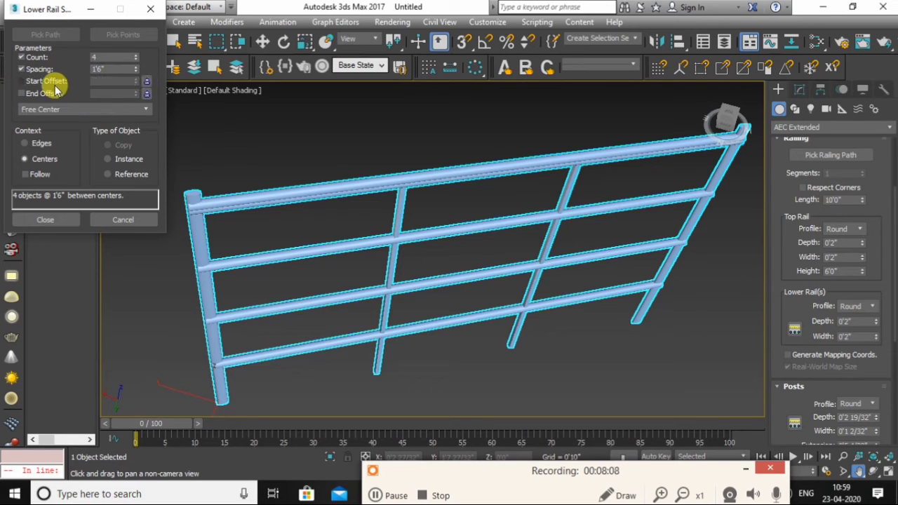
pyautogui.click(26, 82)
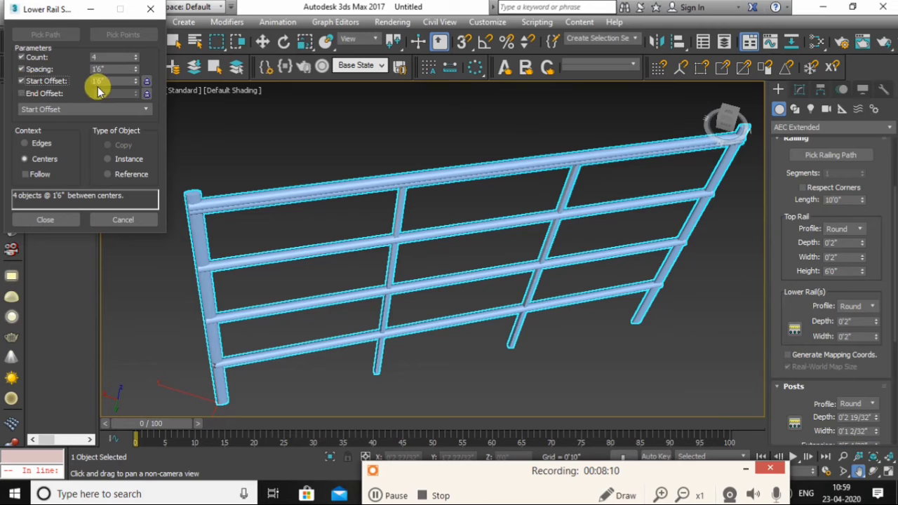
pyautogui.moveTo(119, 81); pyautogui.dragTo(1, 84)
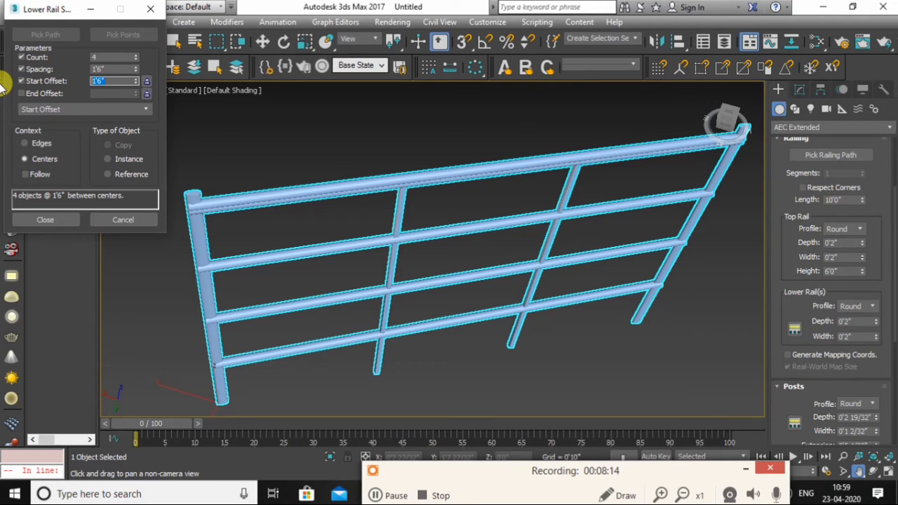
pyautogui.write('9')
pyautogui.press('Return')
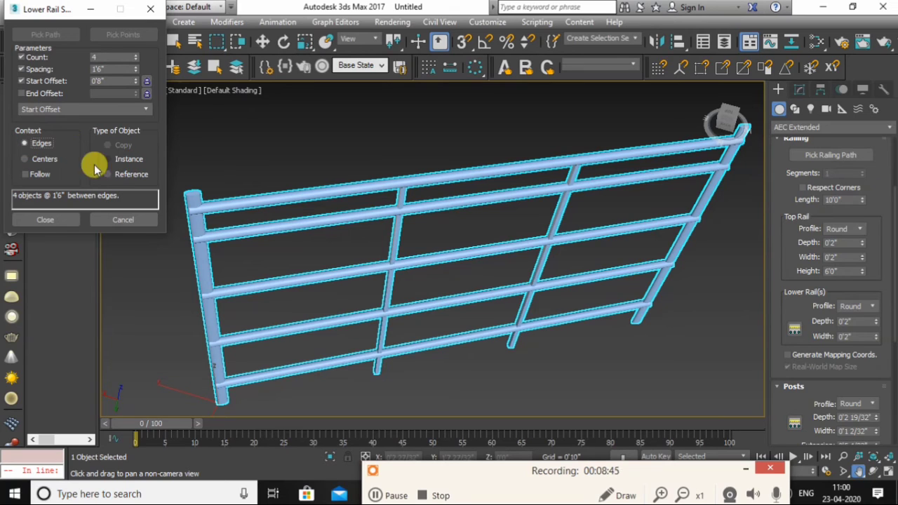
pyautogui.click(25, 160)
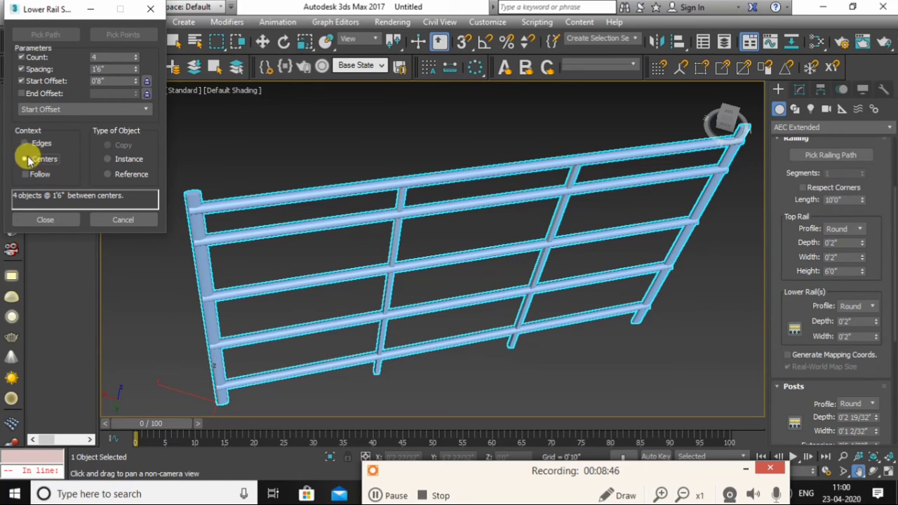
pyautogui.click(25, 145)
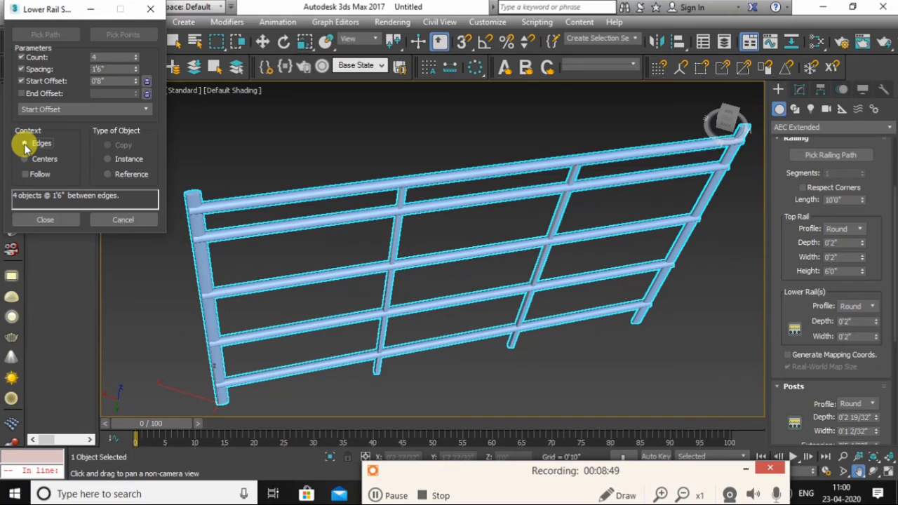
# Switch the lower rail spacing context to Centers, discard the spacing changes, and delete the railing.
pyautogui.click(24, 160)
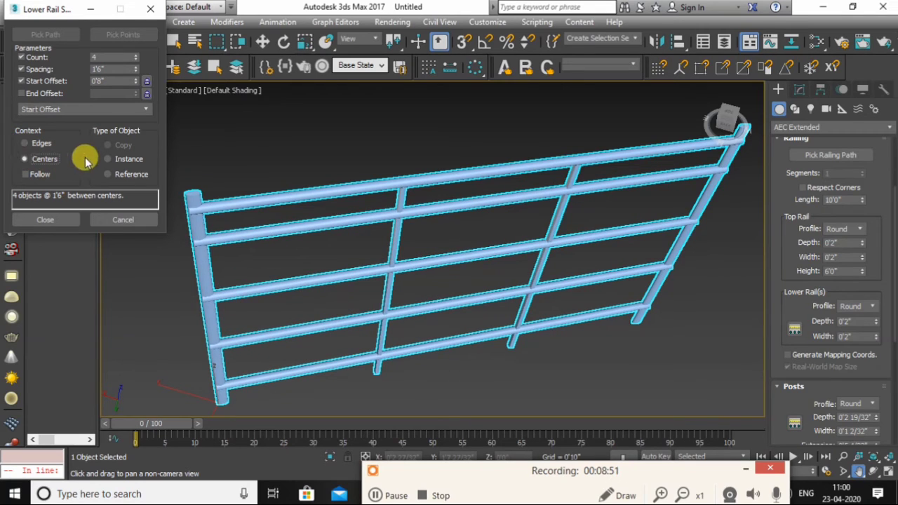
pyautogui.click(125, 218)
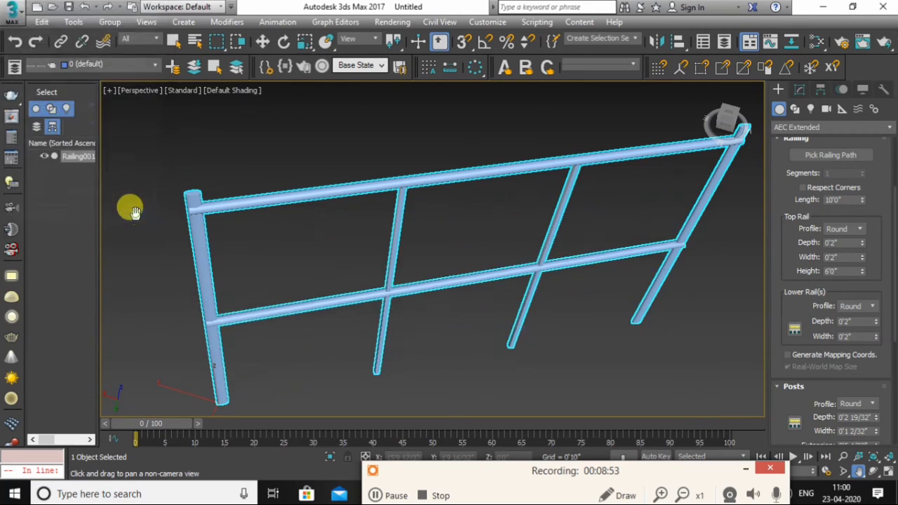
pyautogui.click(795, 109)
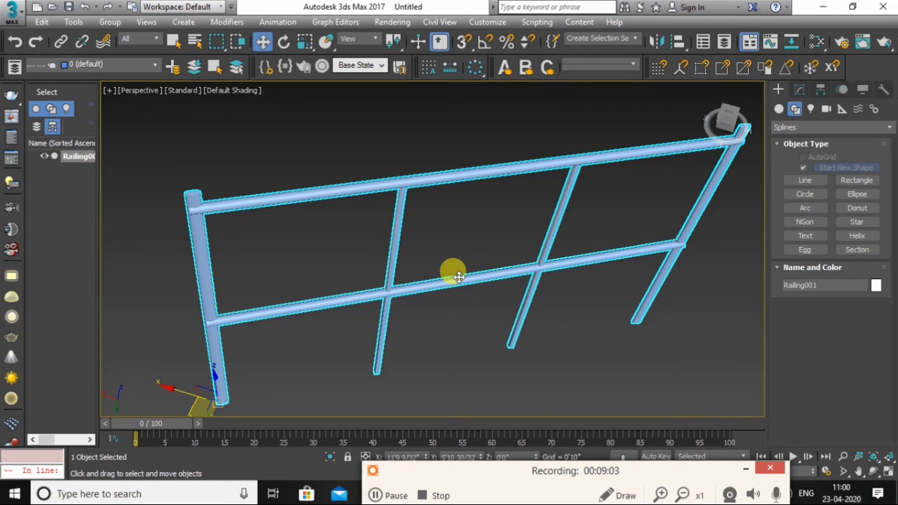
pyautogui.press('Delete')
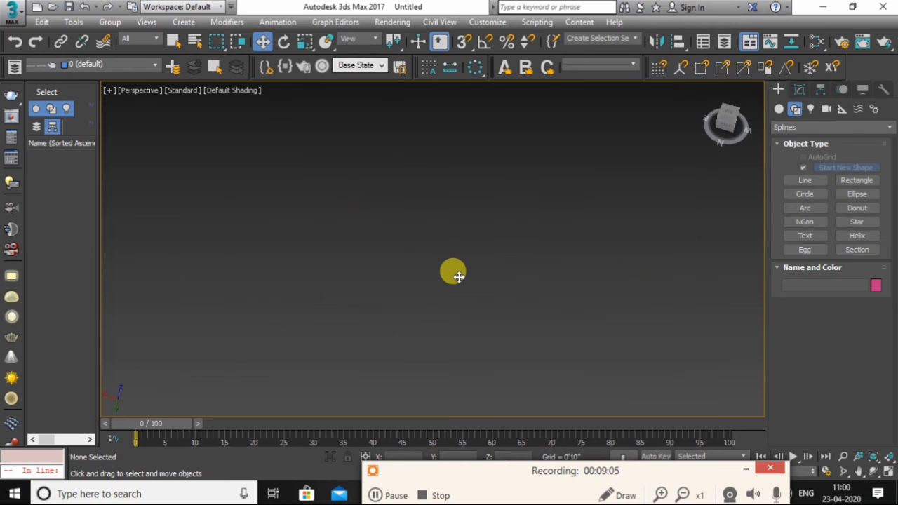
# Place a Big Yucca foliage object in the perspective view and frame the whole plant.
pyautogui.click(780, 110)
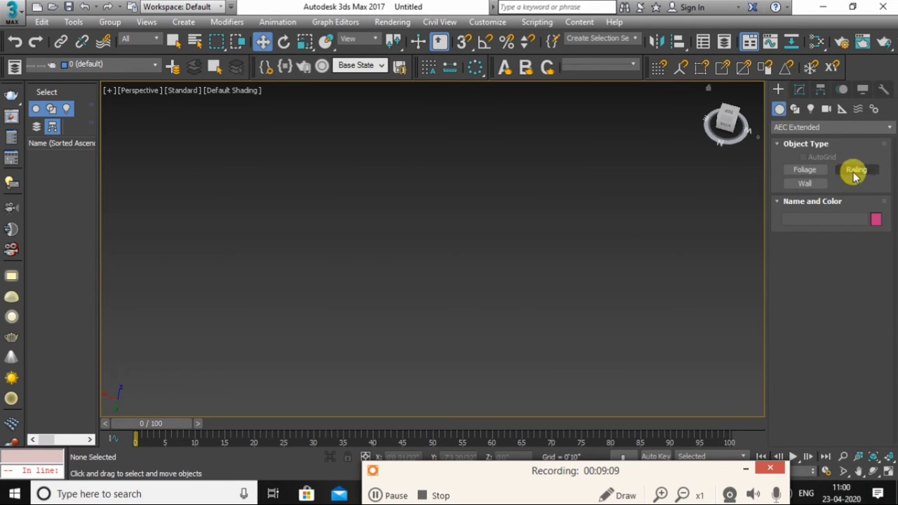
pyautogui.click(799, 170)
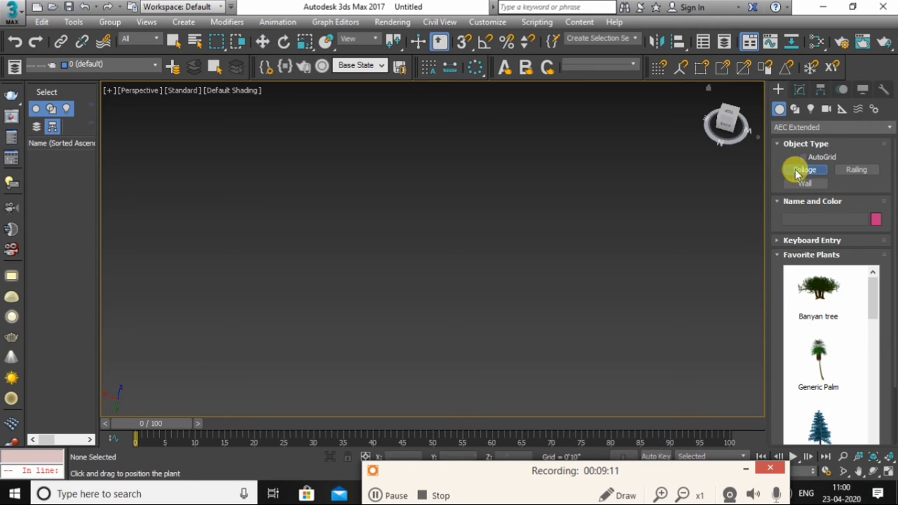
pyautogui.moveTo(874, 303); pyautogui.dragTo(876, 417)
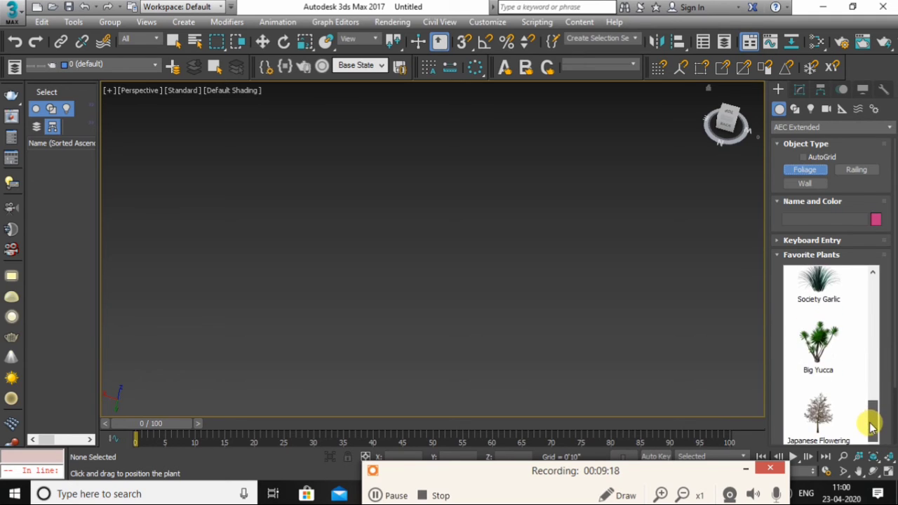
pyautogui.click(815, 346)
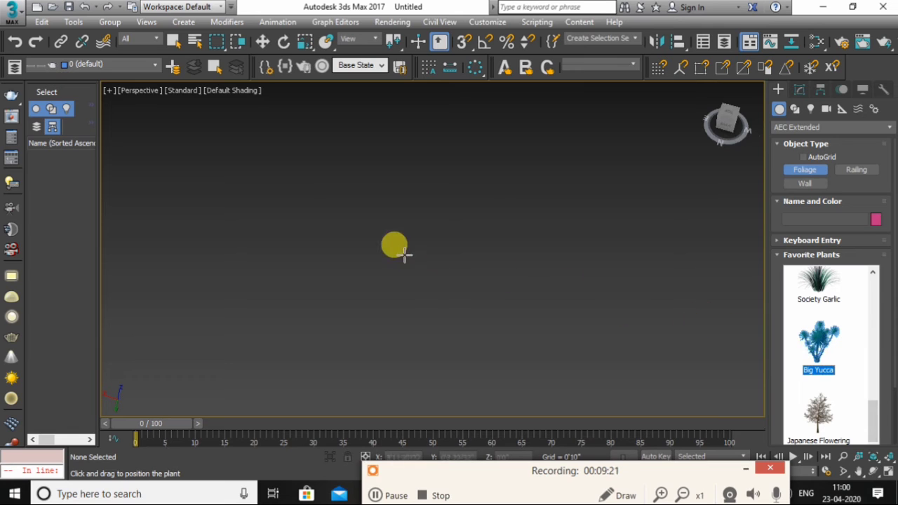
pyautogui.click(362, 225)
pyautogui.scroll(5, 378, 260)
pyautogui.moveTo(362, 225); pyautogui.dragTo(400, 370)
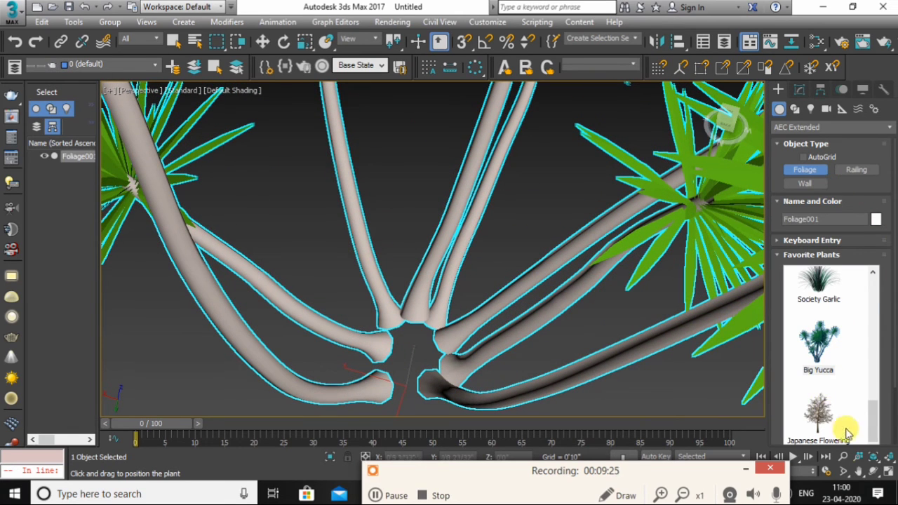
pyautogui.click(843, 456)
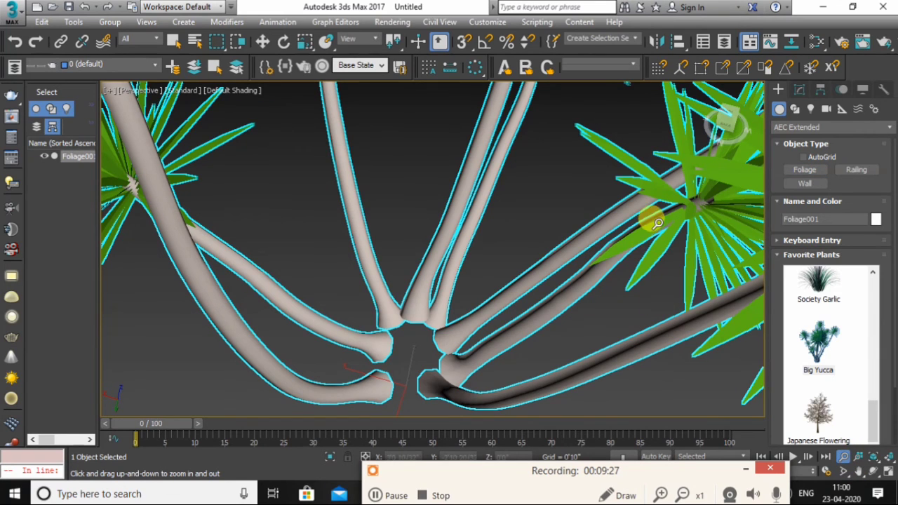
pyautogui.moveTo(645, 238); pyautogui.dragTo(633, 223)
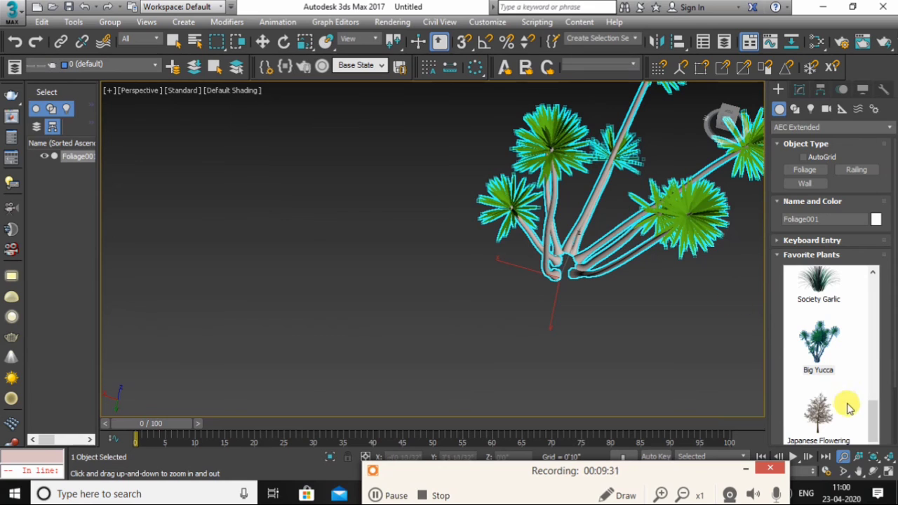
pyautogui.click(860, 473)
pyautogui.moveTo(624, 175); pyautogui.dragTo(525, 256)
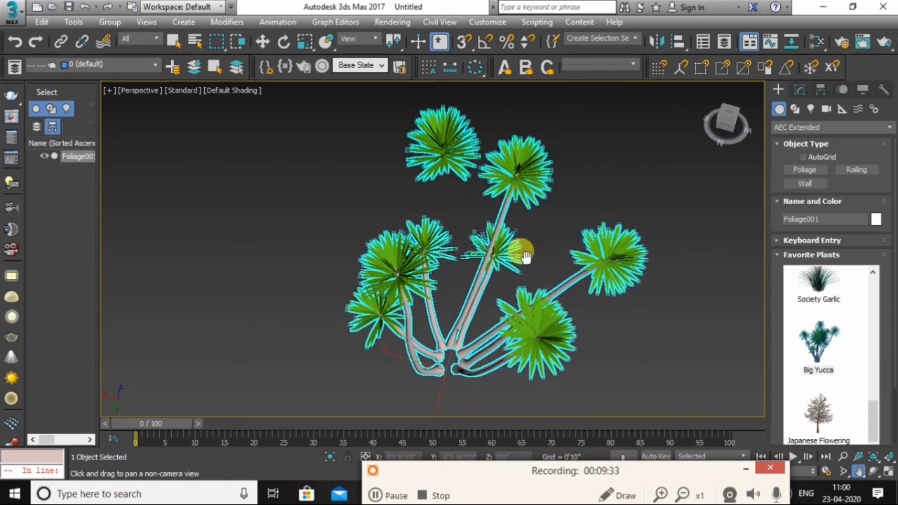
pyautogui.rightClick(606, 234)
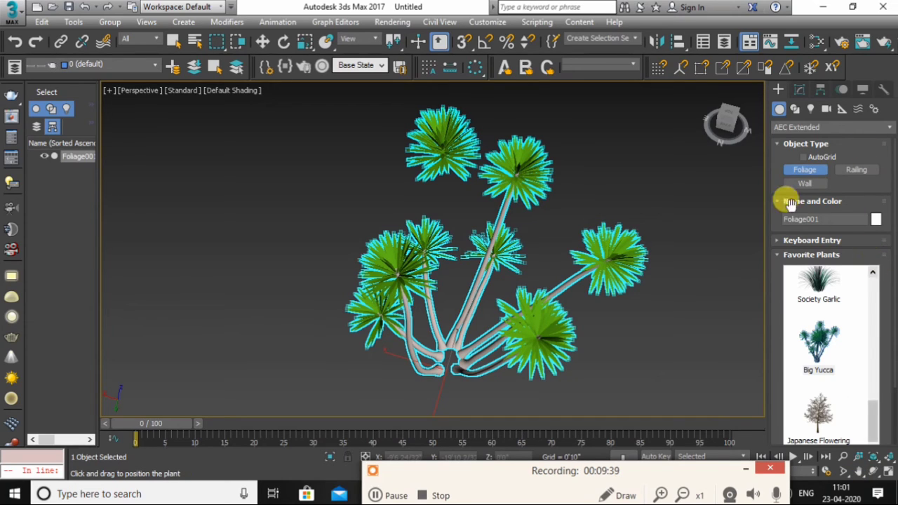
# Try to set the yucca's height to 5' through the foliage creation parameters.
pyautogui.click(800, 171)
pyautogui.click(800, 171)
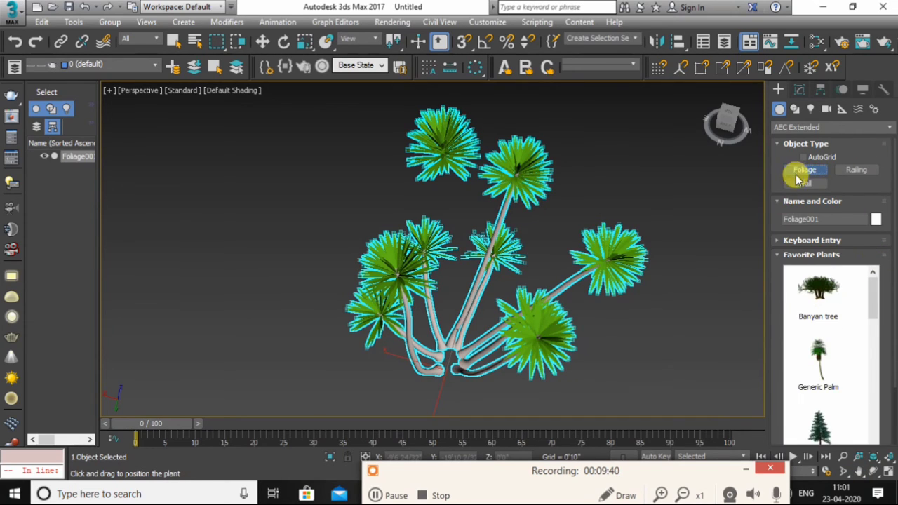
pyautogui.click(779, 255)
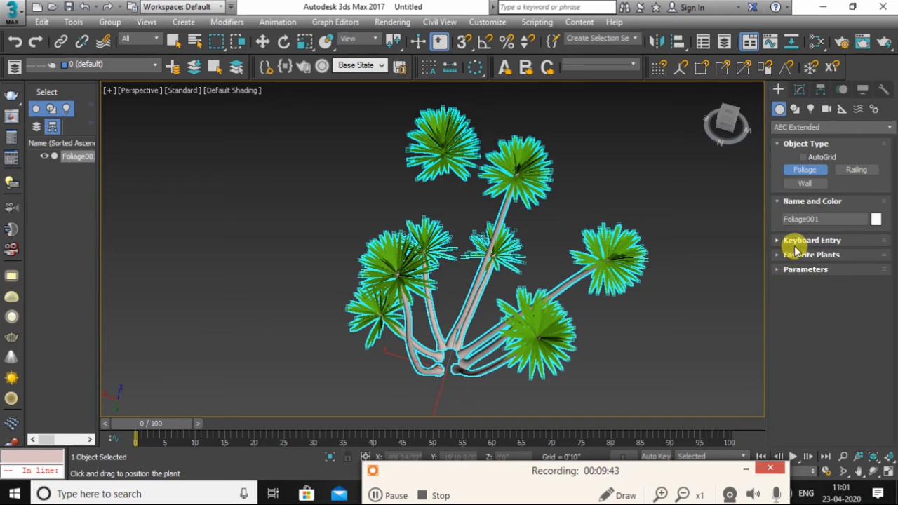
pyautogui.click(806, 270)
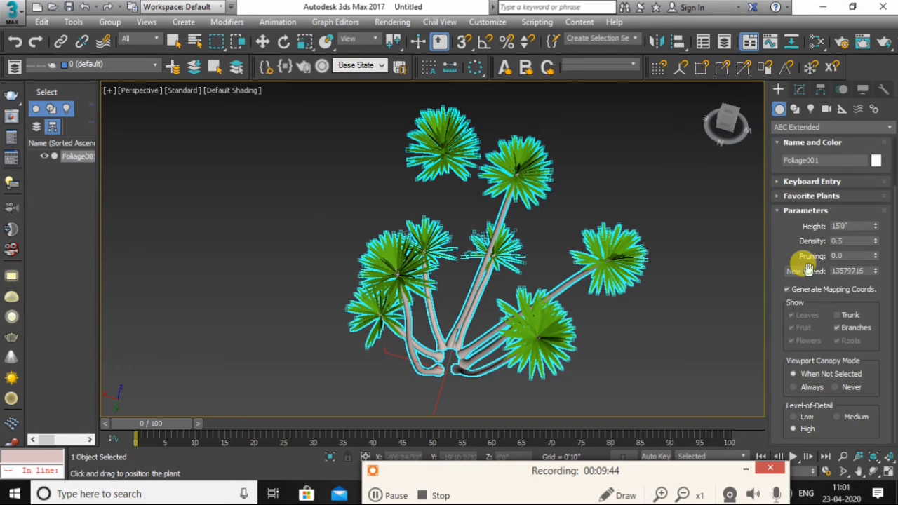
pyautogui.doubleClick(850, 226)
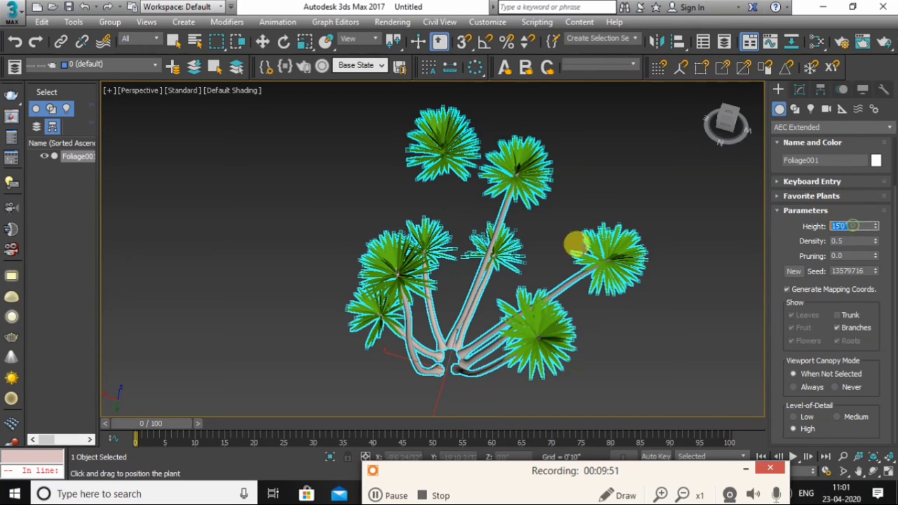
pyautogui.write('5')
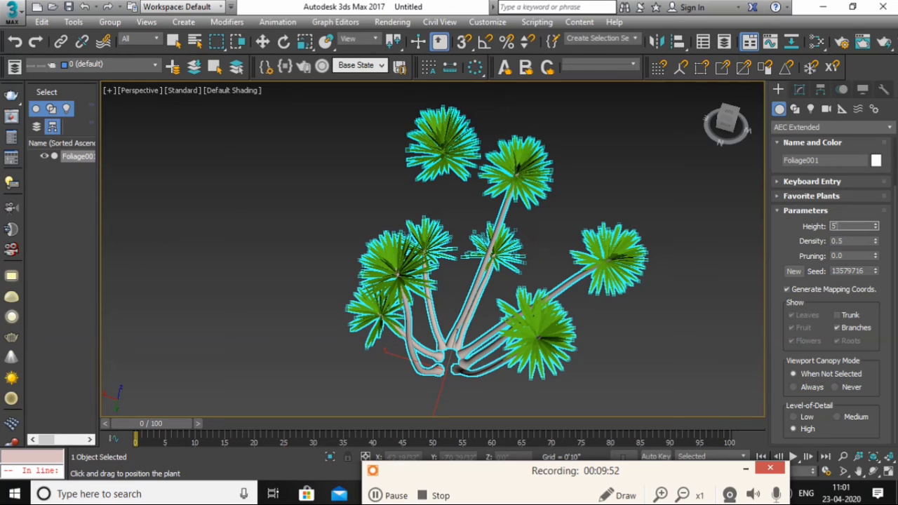
pyautogui.press('Return')
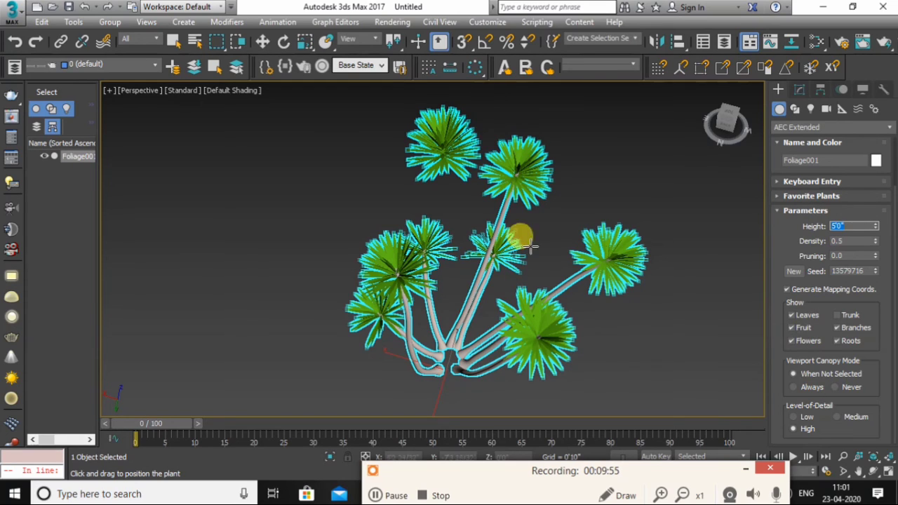
# Open the placed yucca for modification, try a height of 5', and set it to 10'.
pyautogui.click(262, 42)
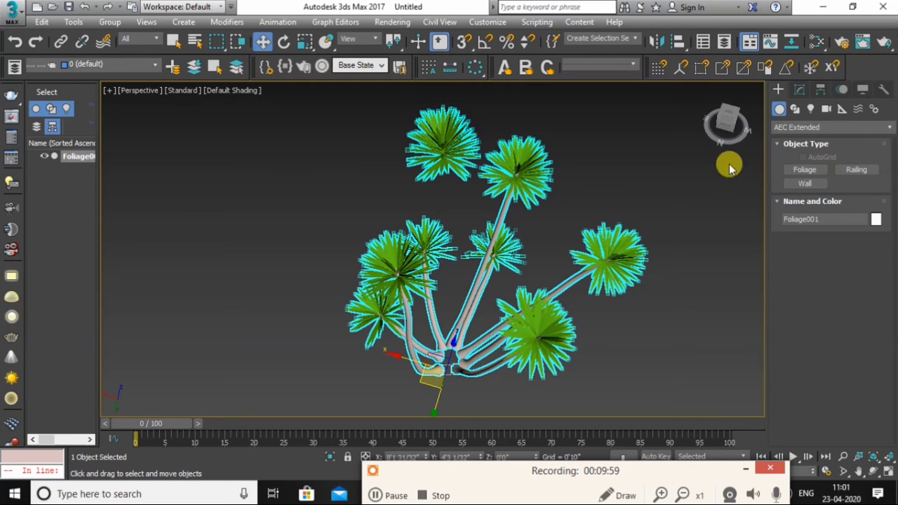
pyautogui.click(799, 90)
pyautogui.click(849, 294)
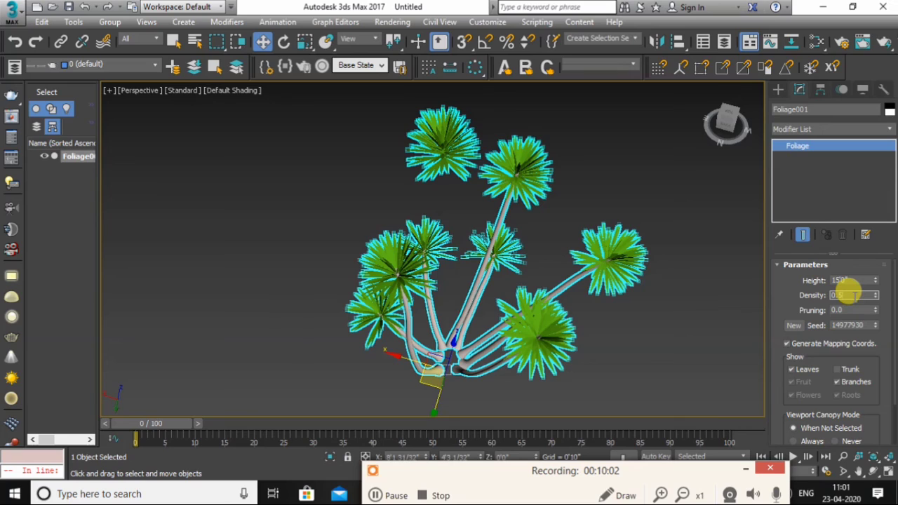
pyautogui.click(842, 280)
pyautogui.write("5'")
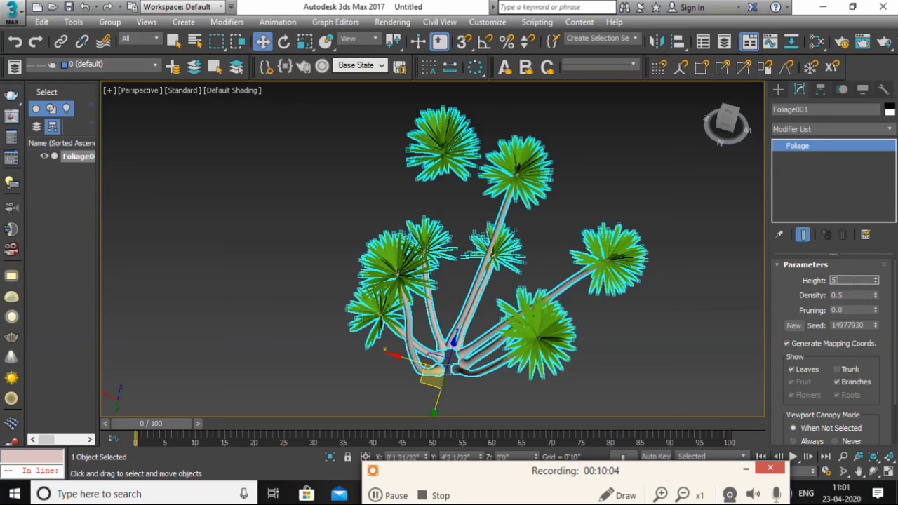
pyautogui.press('Return')
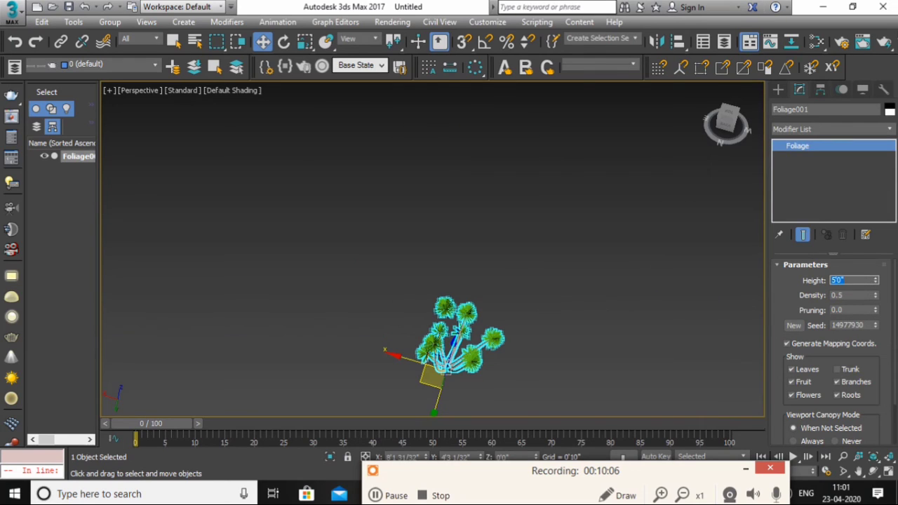
pyautogui.write('10')
pyautogui.press('Return')
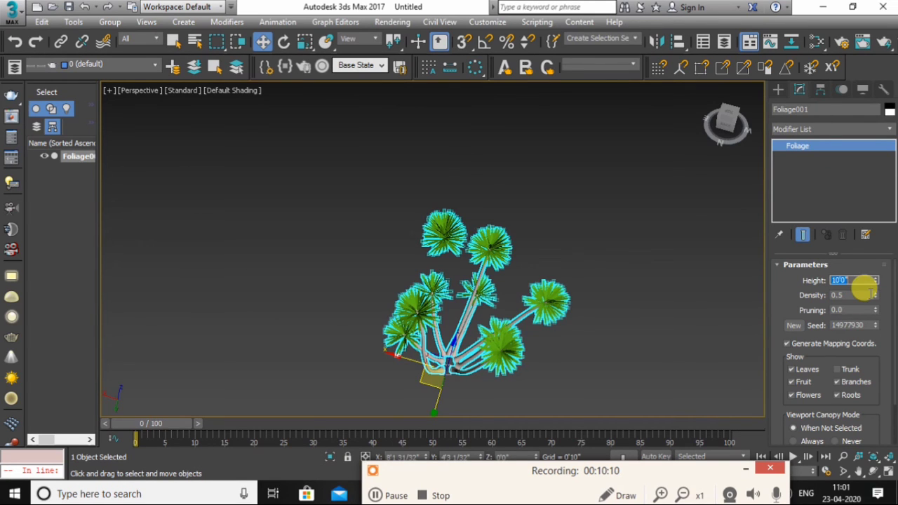
# Try foliage densities of 0.2 and 0.1 on the yucca.
pyautogui.click(851, 293)
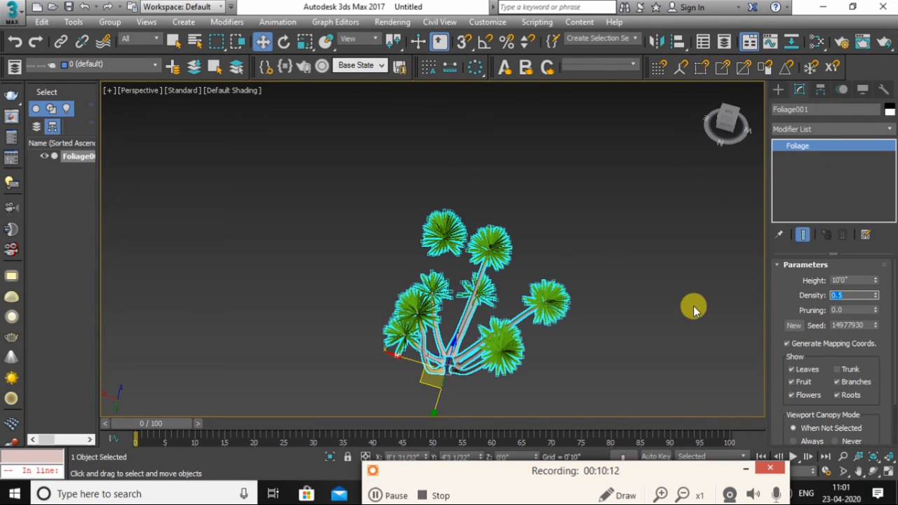
pyautogui.write('0.2')
pyautogui.press('Return')
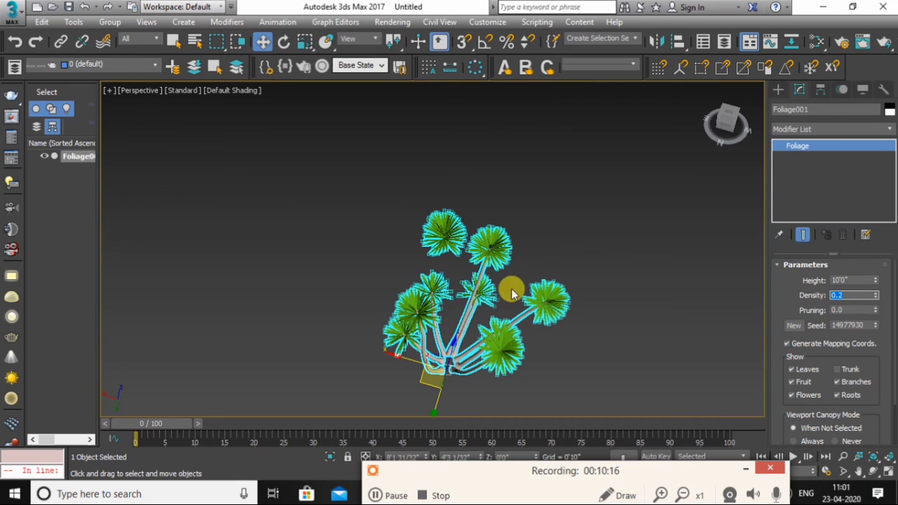
pyautogui.click(531, 294)
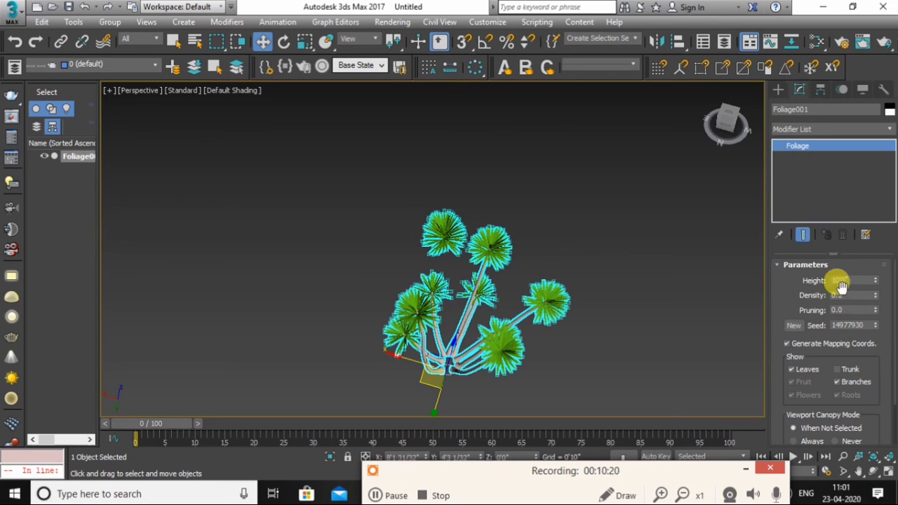
pyautogui.press('Tab')
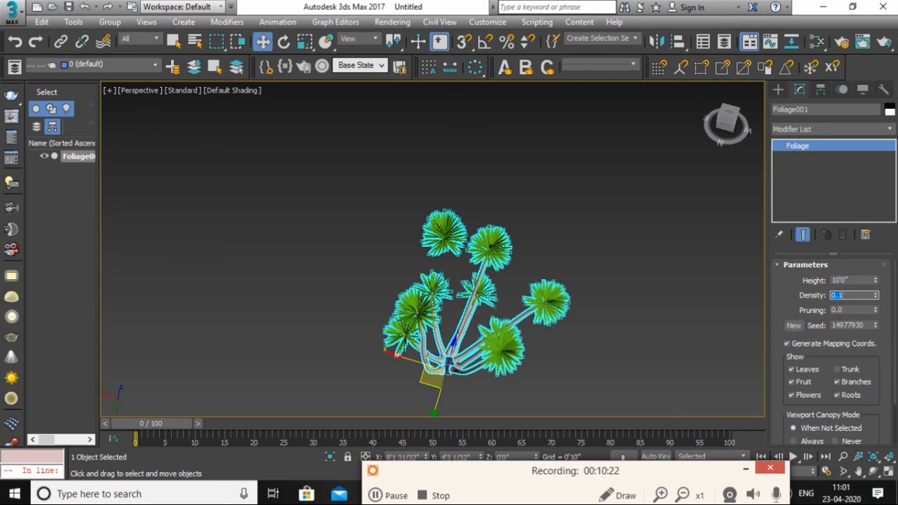
pyautogui.press('Tab')
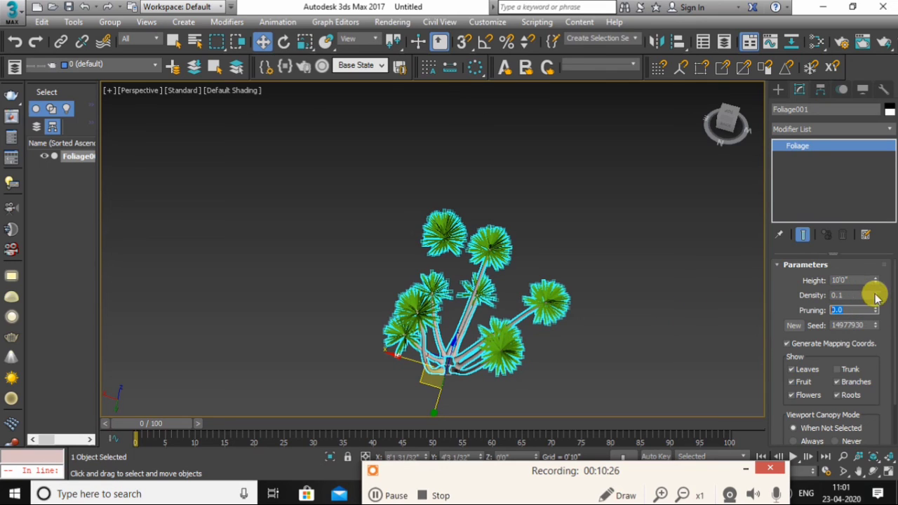
# Raise the yucca's foliage density to 1.0.
pyautogui.click(876, 293)
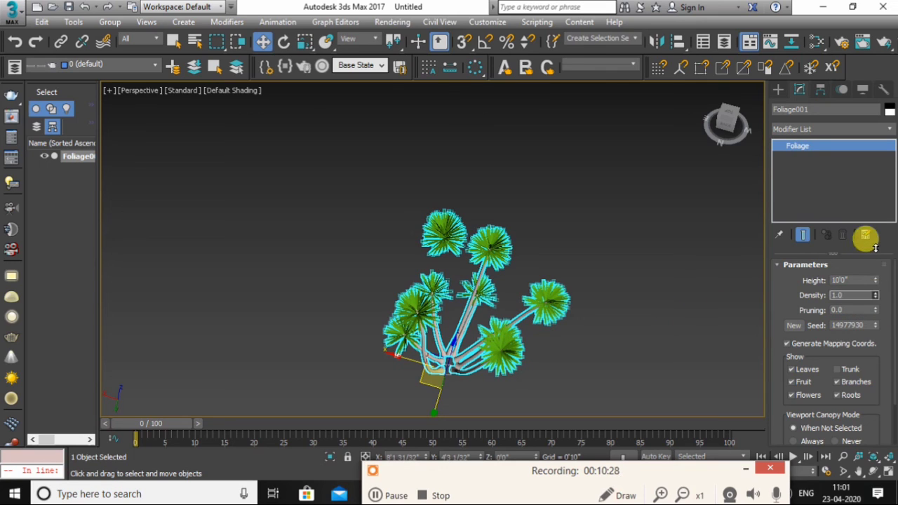
pyautogui.click(875, 292)
pyautogui.click(875, 298)
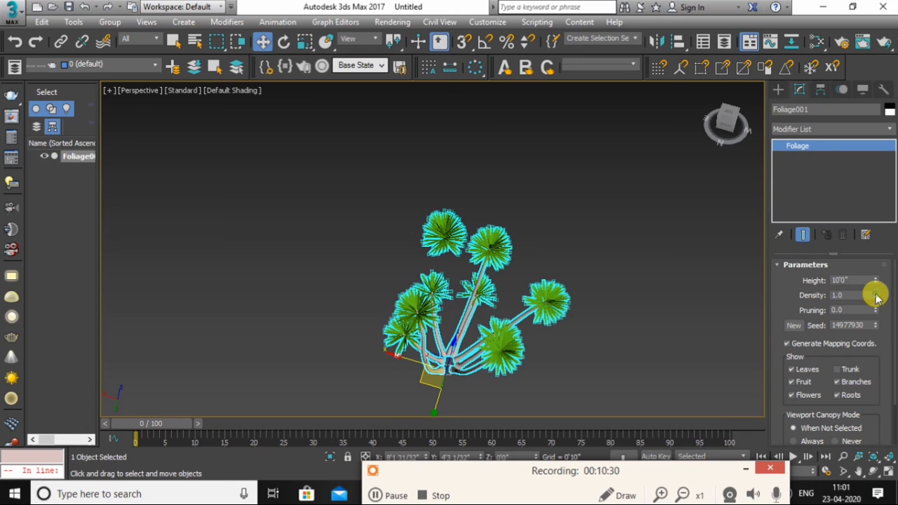
pyautogui.click(875, 298)
pyautogui.rightClick(875, 295)
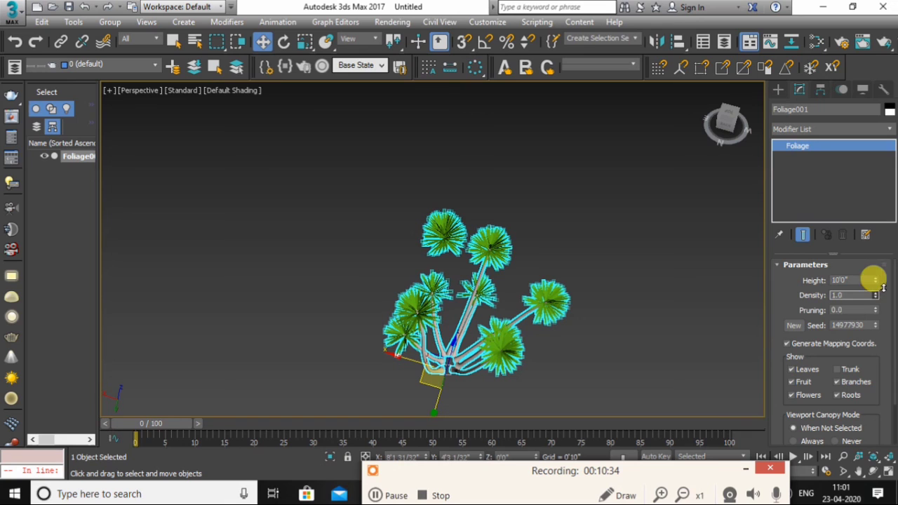
pyautogui.write('1')
pyautogui.press('Return')
# Increase the yucca's height to about 27'2" and return the density to 1.0 after trying 0.9.
pyautogui.moveTo(875, 282); pyautogui.dragTo(884, 164)
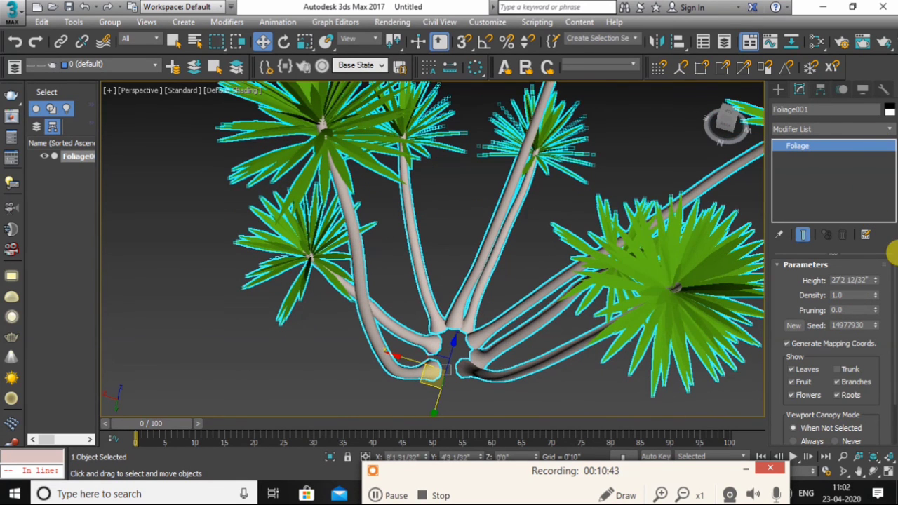
pyautogui.click(876, 298)
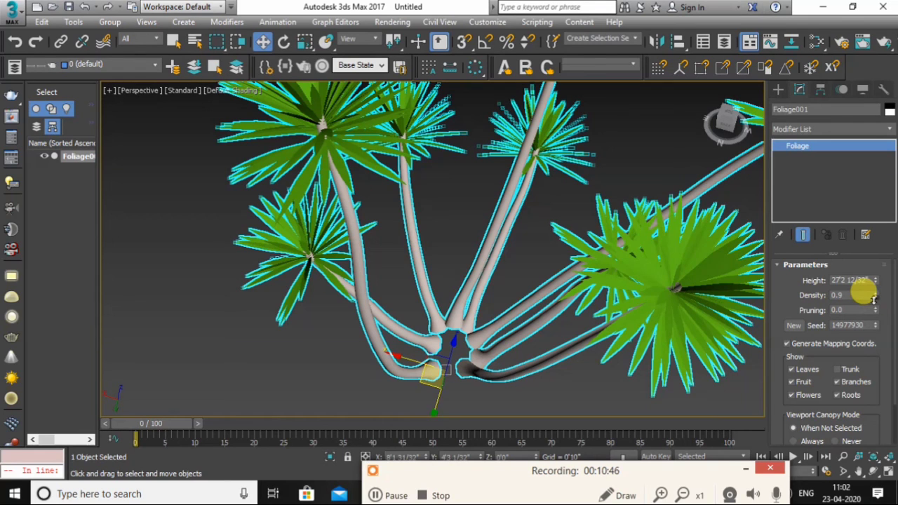
pyautogui.click(875, 292)
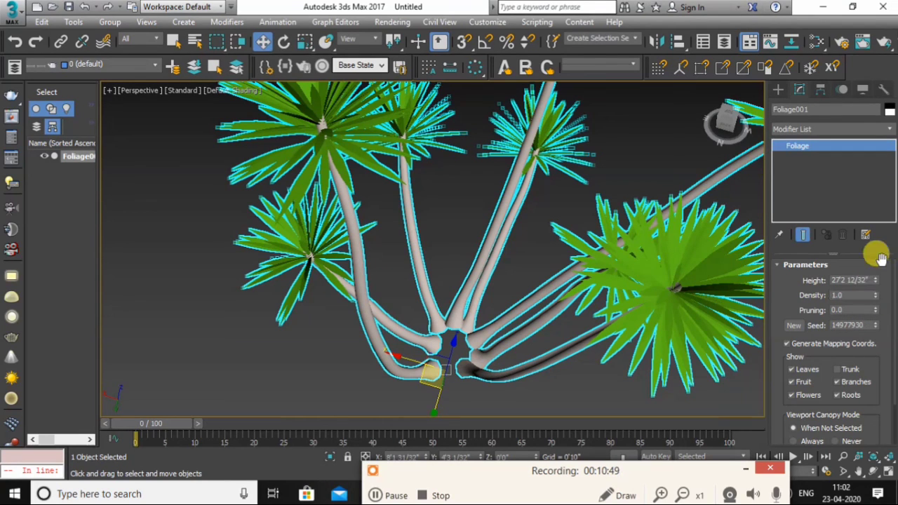
# Hide and restore the yucca's leaves, and do the same with its branches.
pyautogui.click(792, 370)
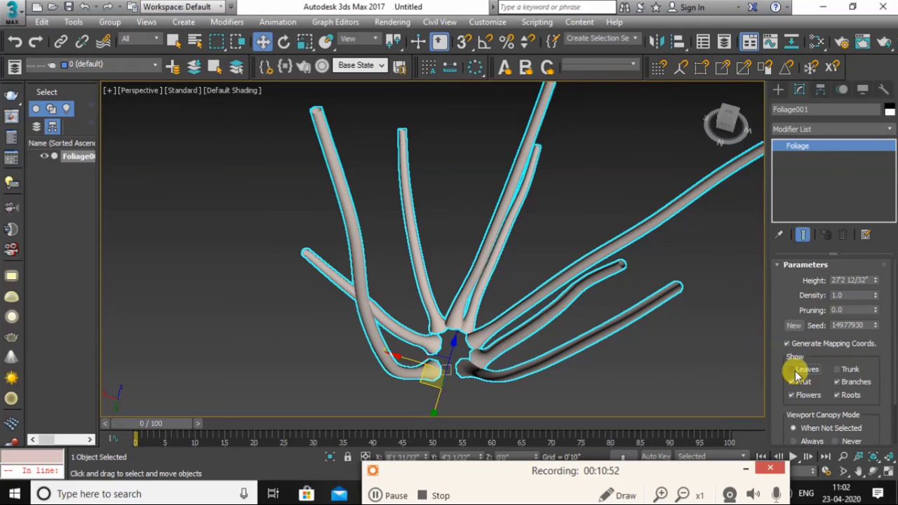
pyautogui.click(791, 370)
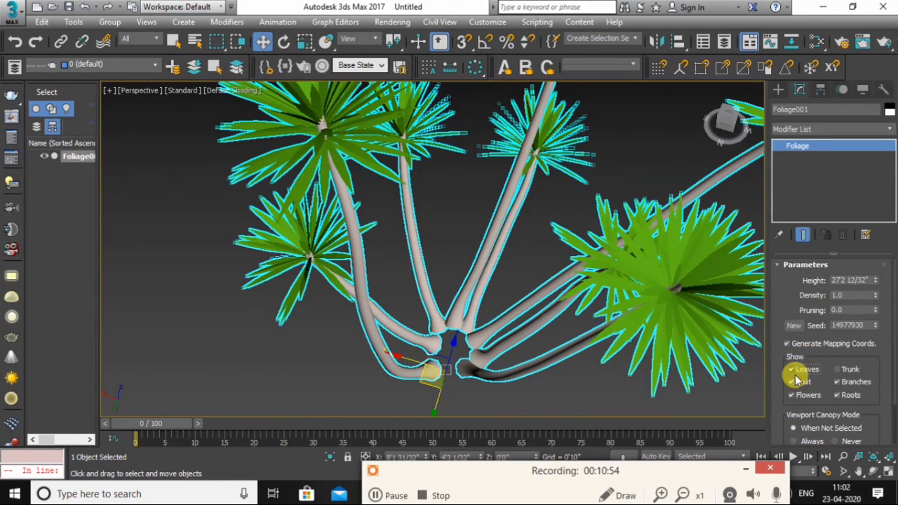
pyautogui.click(842, 383)
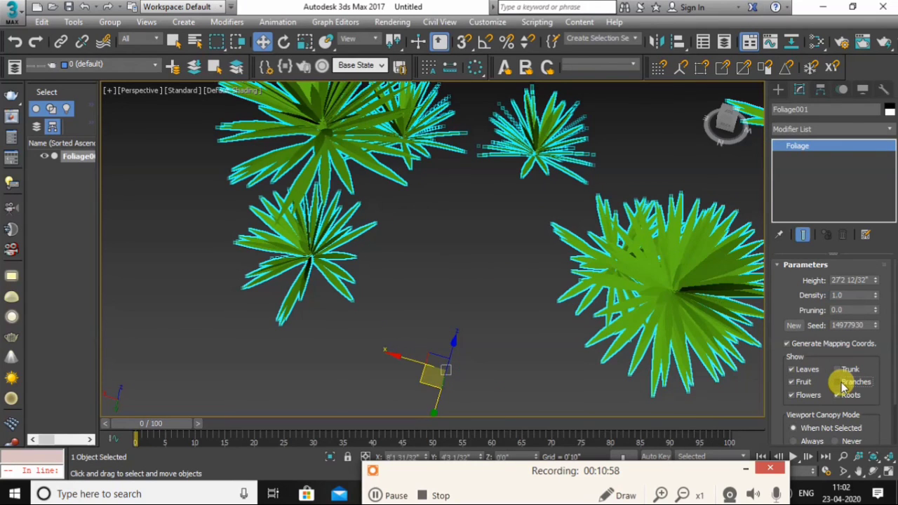
pyautogui.click(842, 382)
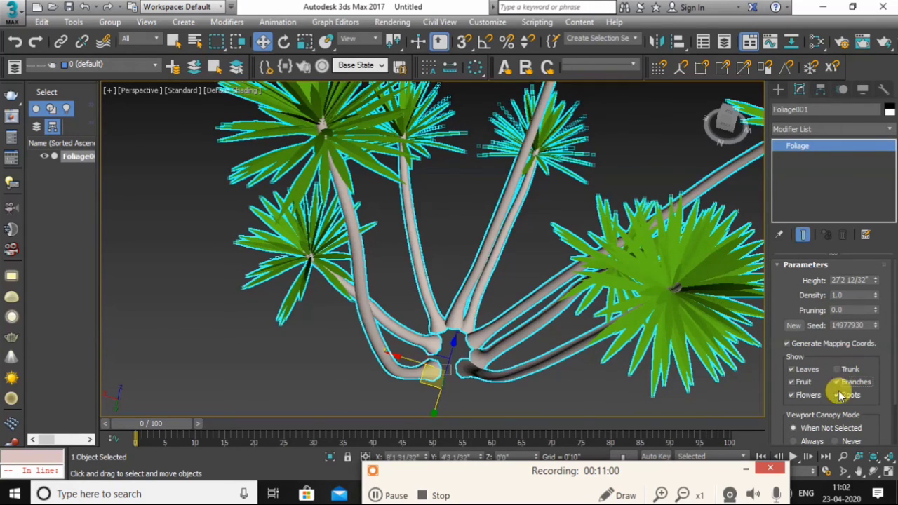